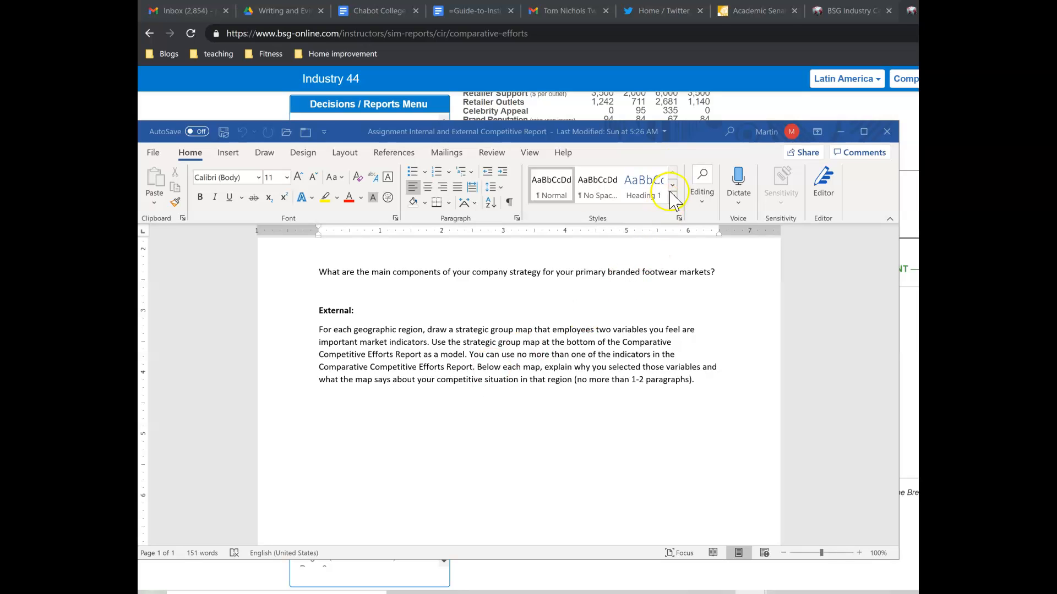
Switch from the Word assignment to the BSG report in the browser, and on to the Excel workbook Book1
click(681, 81)
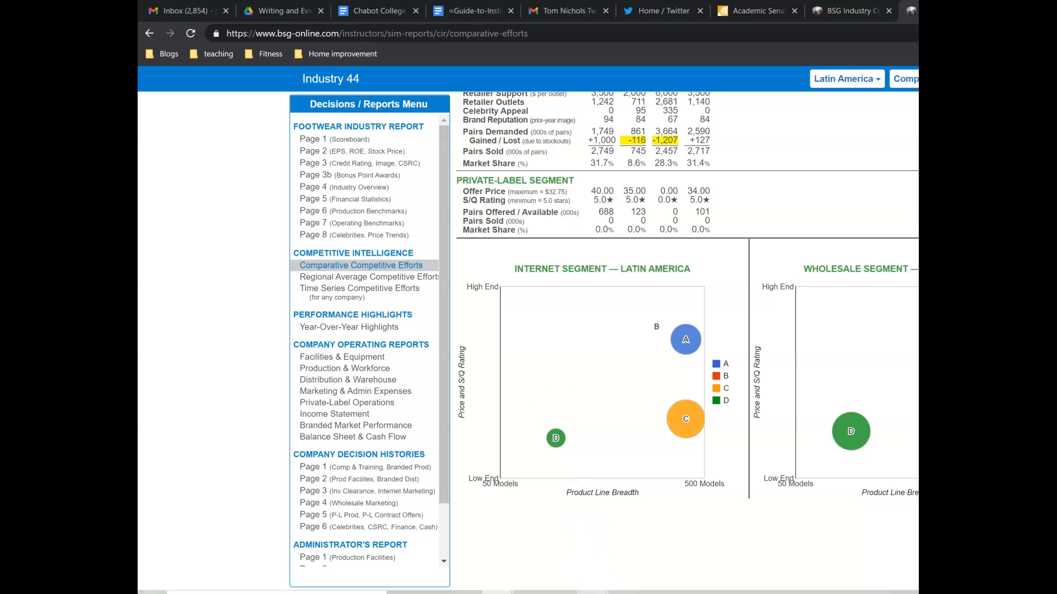
click(648, 561)
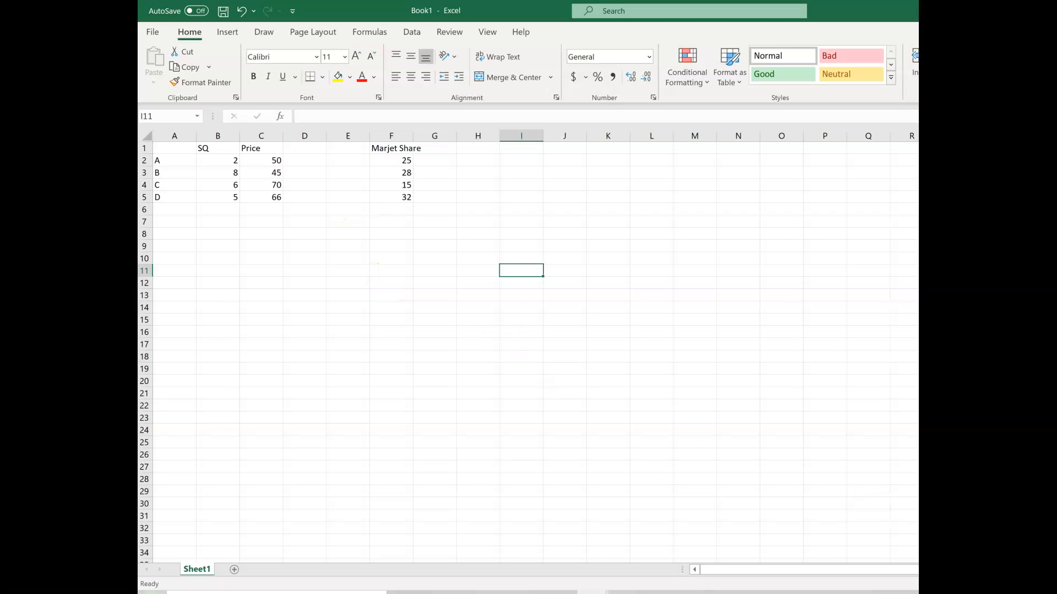
scroll(377, 263, up, 4)
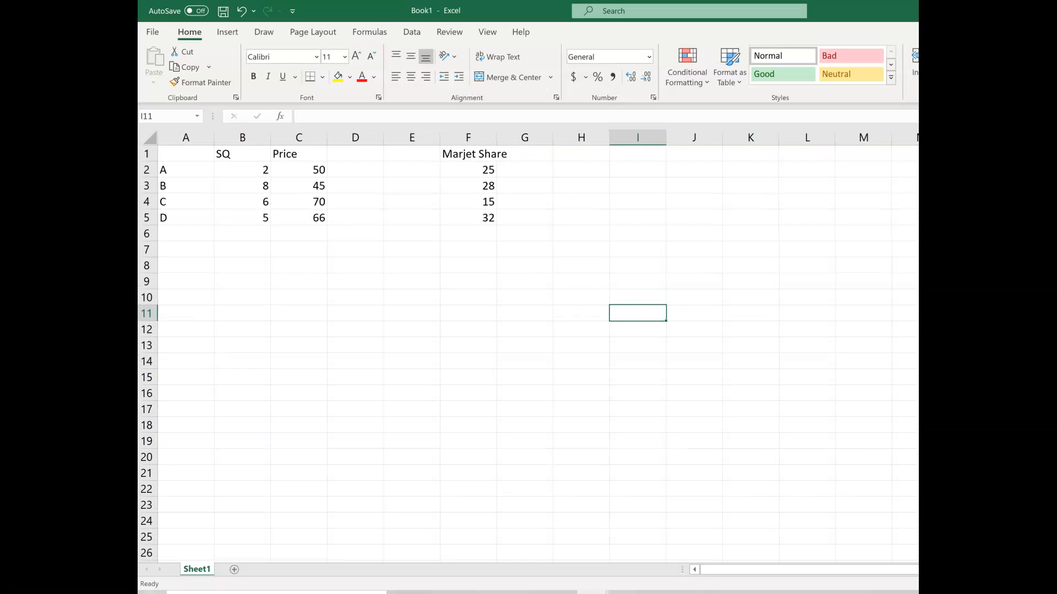
Review the SQ and Price headings, the company labels A to D and the Marjet Share values
click(247, 156)
drag(281, 157, 308, 156)
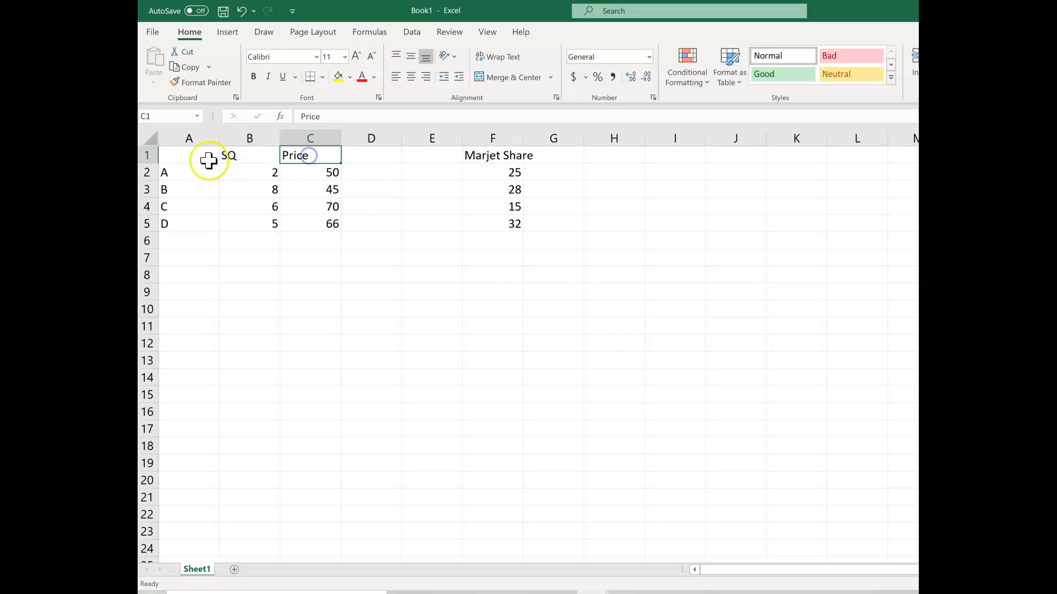
drag(173, 173, 177, 225)
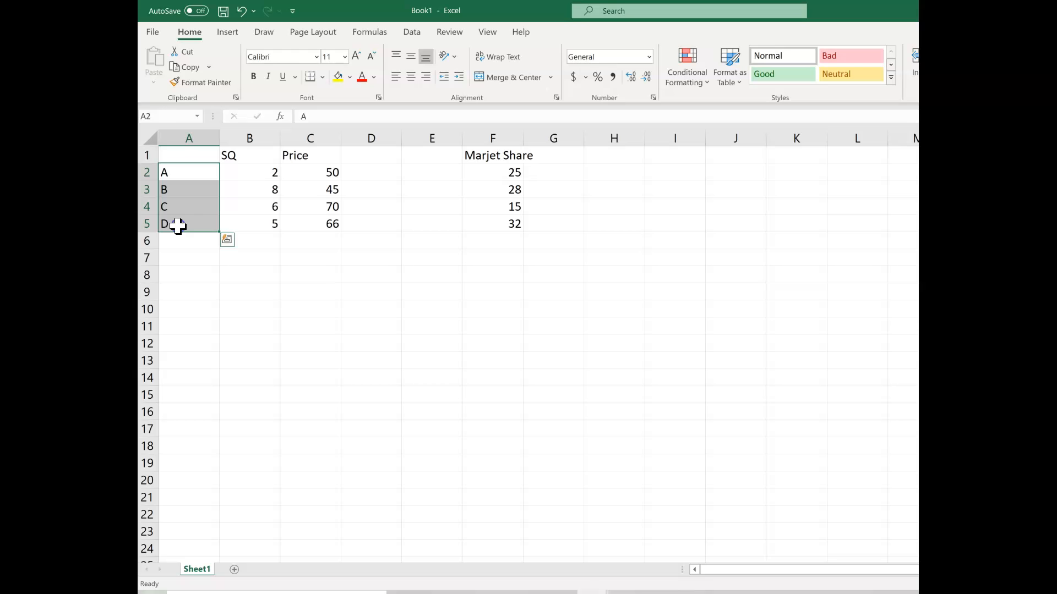
drag(483, 170, 488, 224)
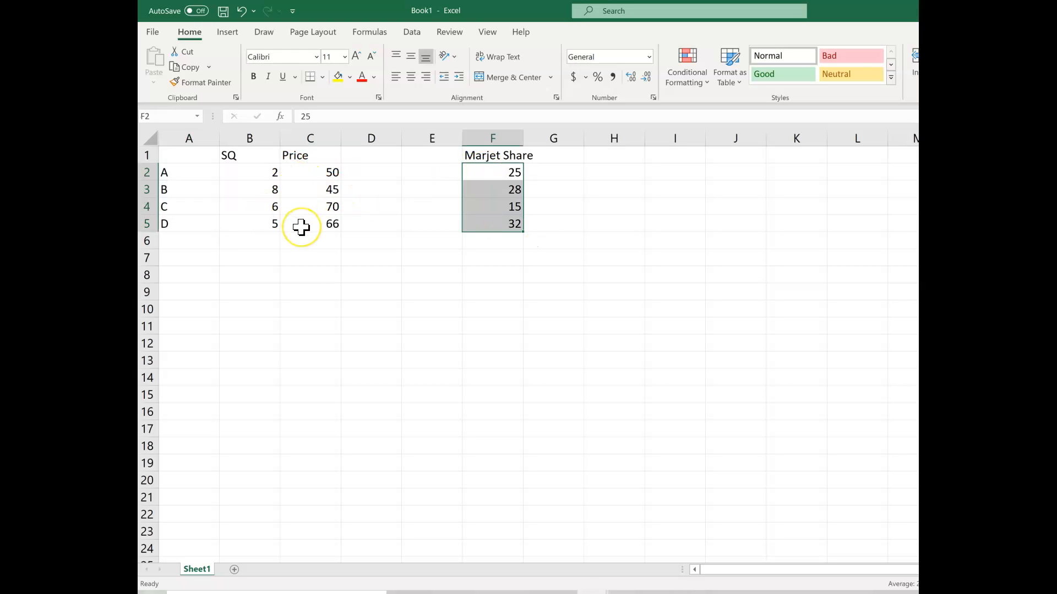
click(309, 307)
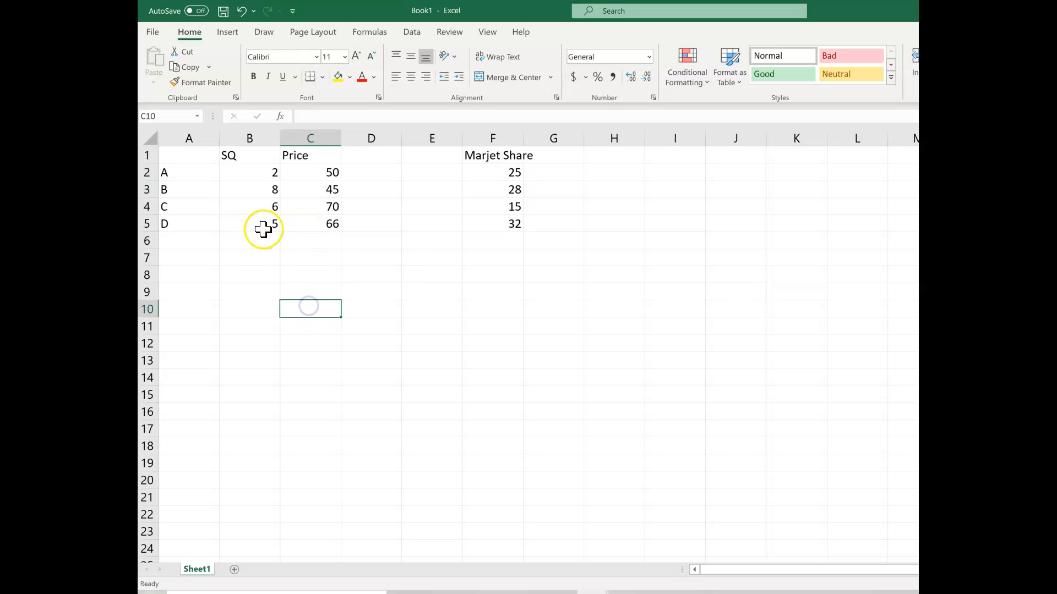
Insert a Bubble chart from the range A1:C5 and place it below the data so all values stay uncovered
drag(185, 155, 302, 220)
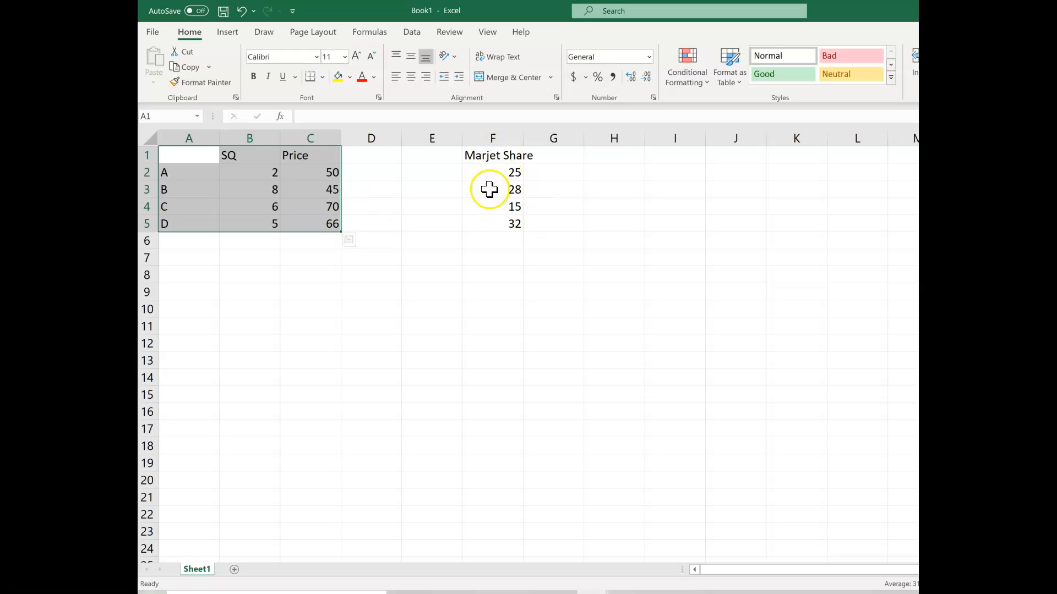
click(228, 34)
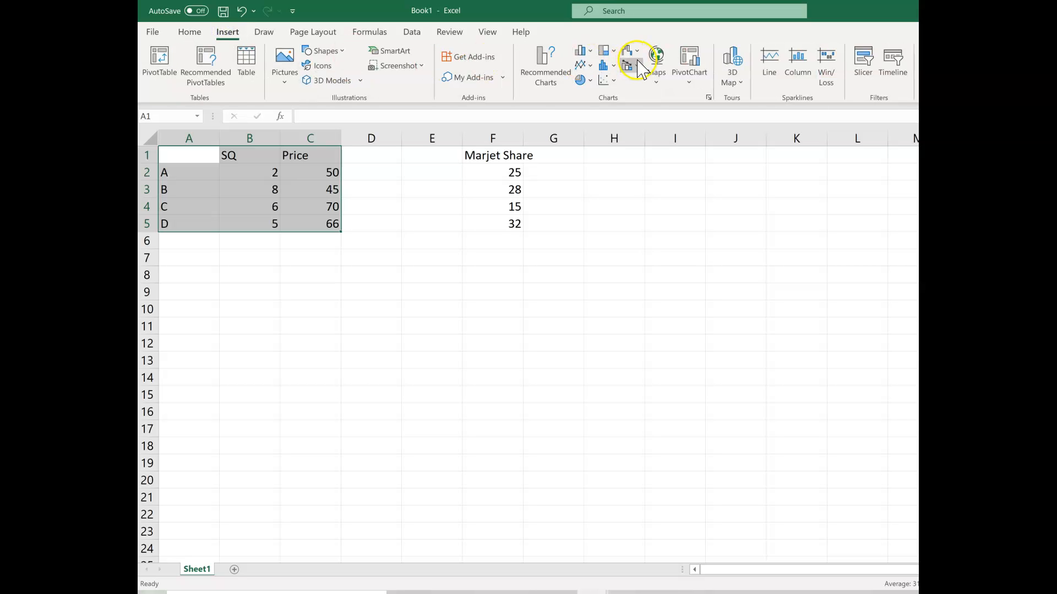
click(619, 84)
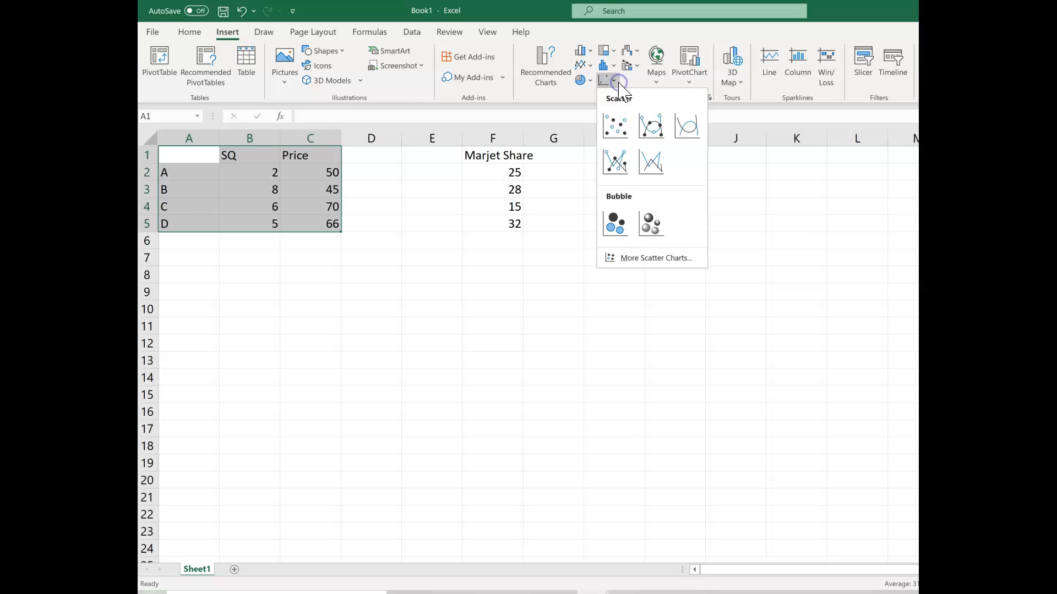
click(622, 226)
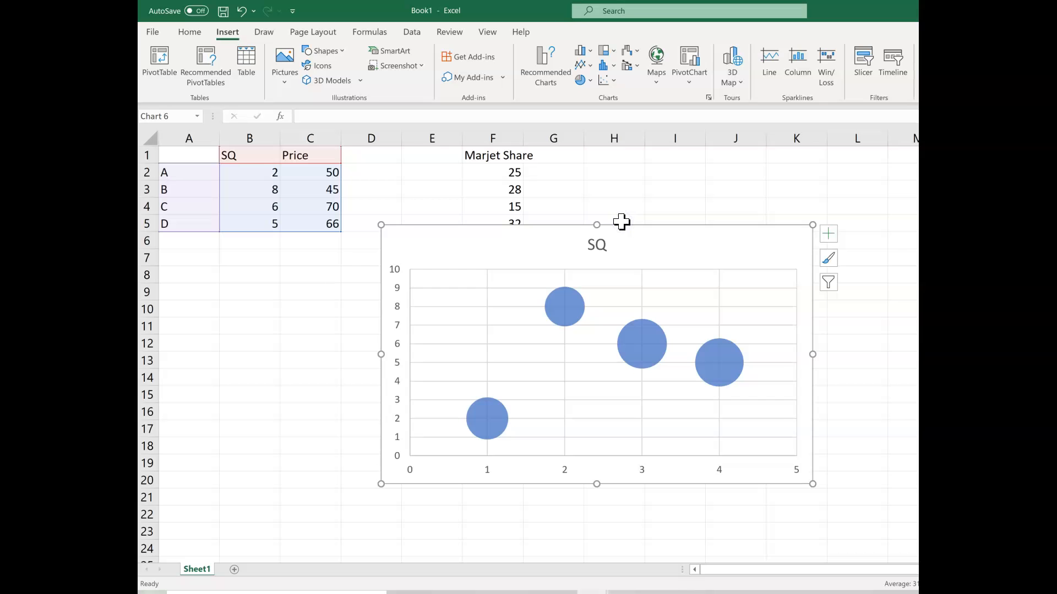
drag(551, 229, 519, 264)
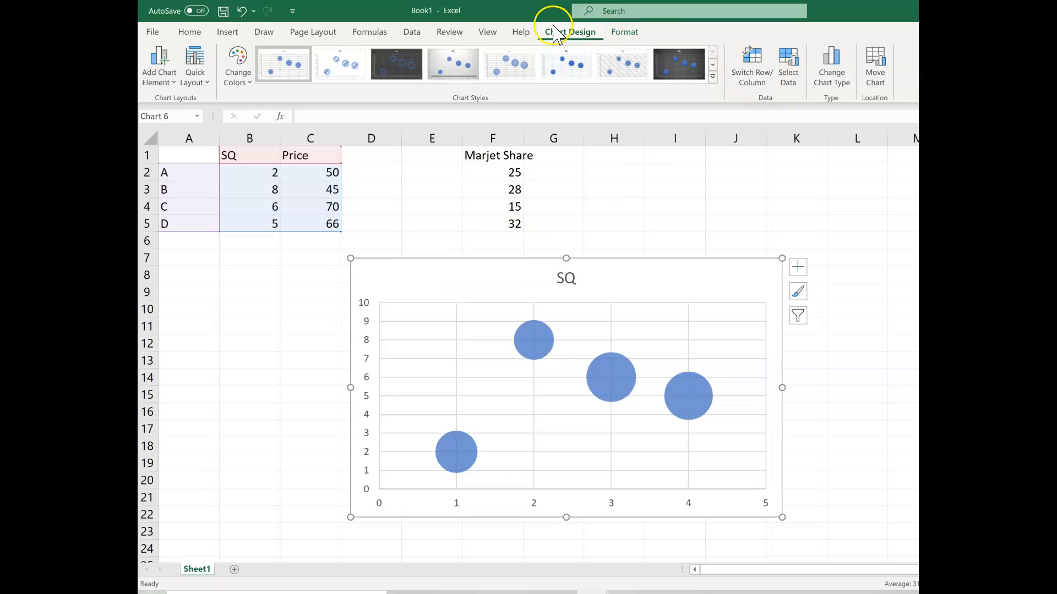
Edit the SQ series in the chart's data source so its X values come from the SQ cells B2:B5
click(793, 78)
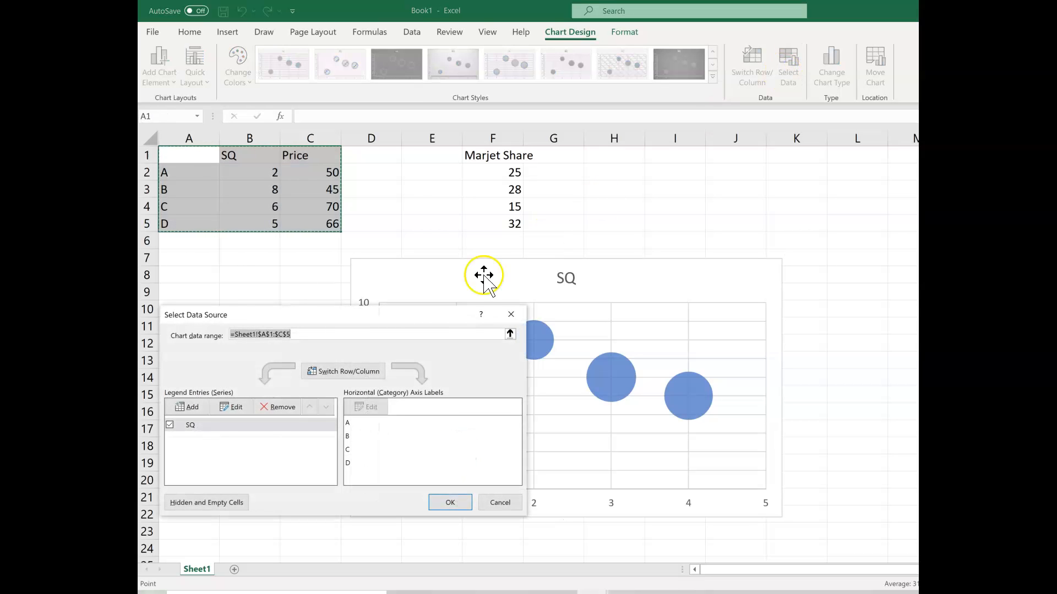
drag(401, 313, 618, 241)
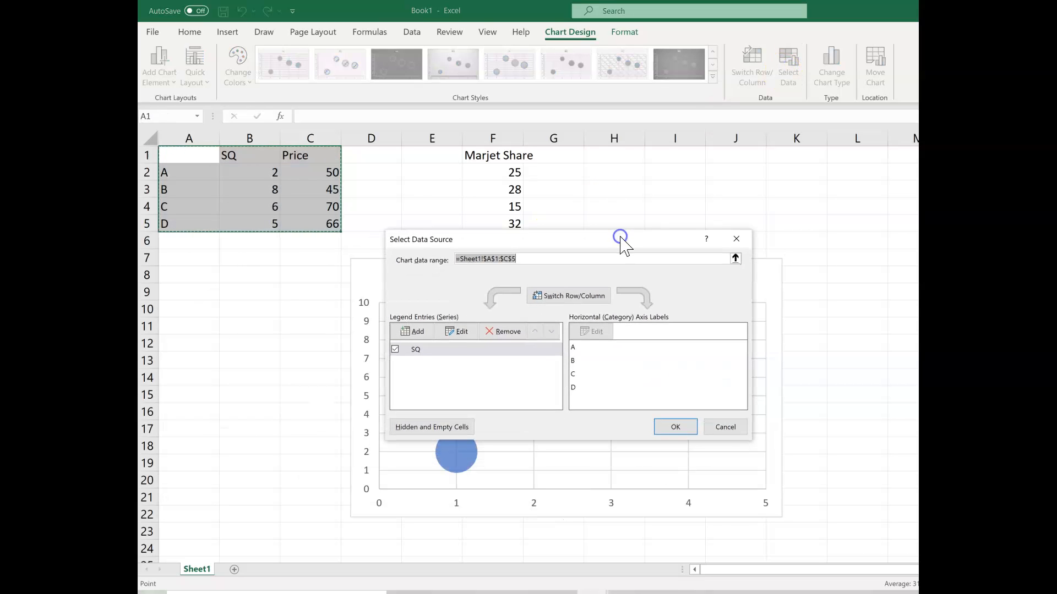
click(416, 350)
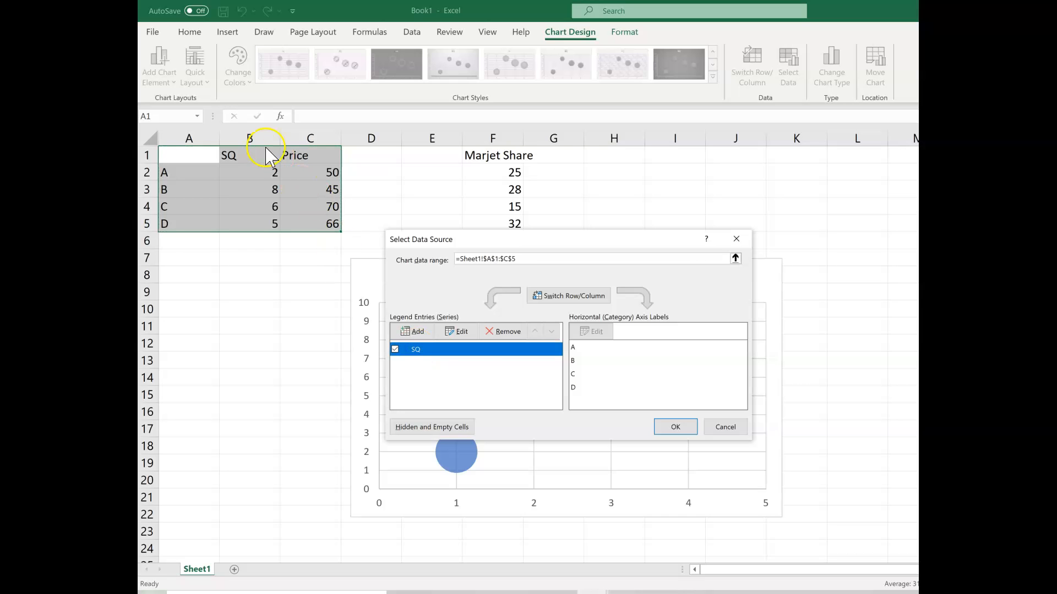
click(461, 331)
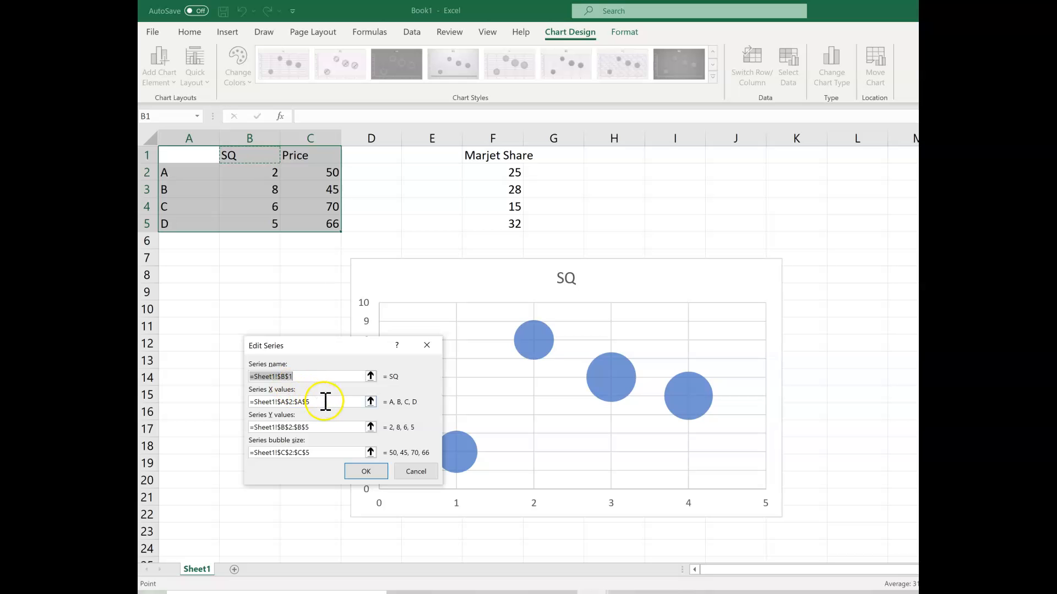
drag(325, 404, 252, 402)
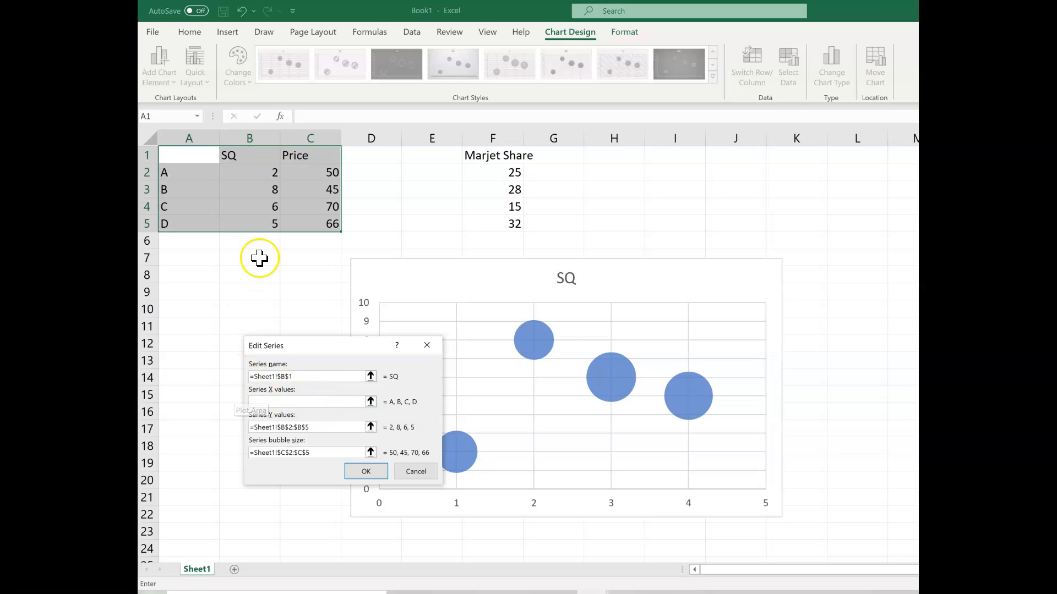
click(267, 171)
drag(267, 170, 255, 229)
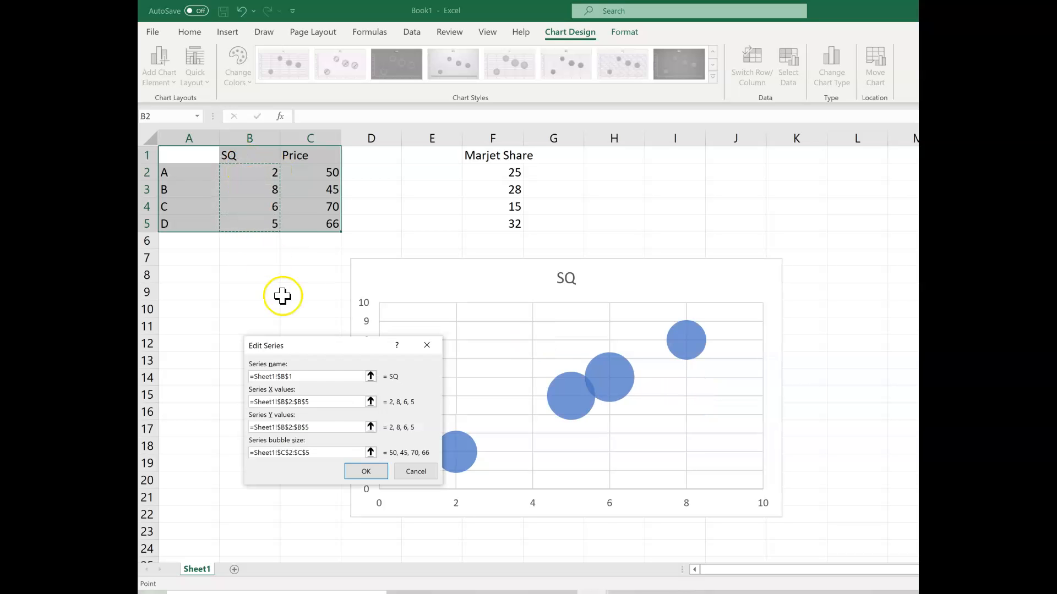
Set the series Y values to the Price cells C2:C5 and the bubble size to the Marjet Share cells F2:F5, and apply both
drag(289, 427, 237, 428)
key(BackSpace)
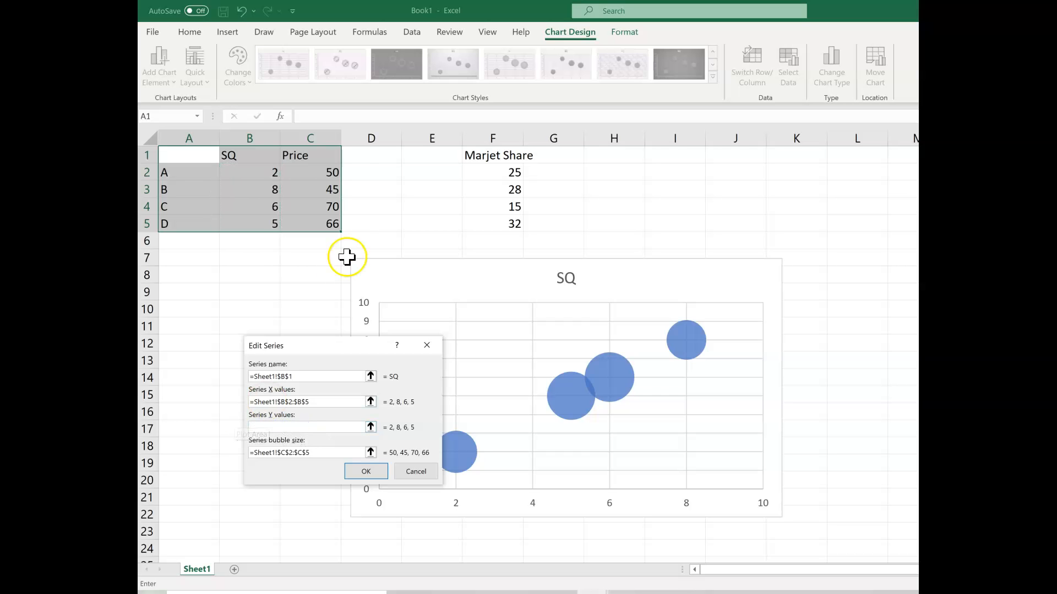
drag(322, 172, 318, 228)
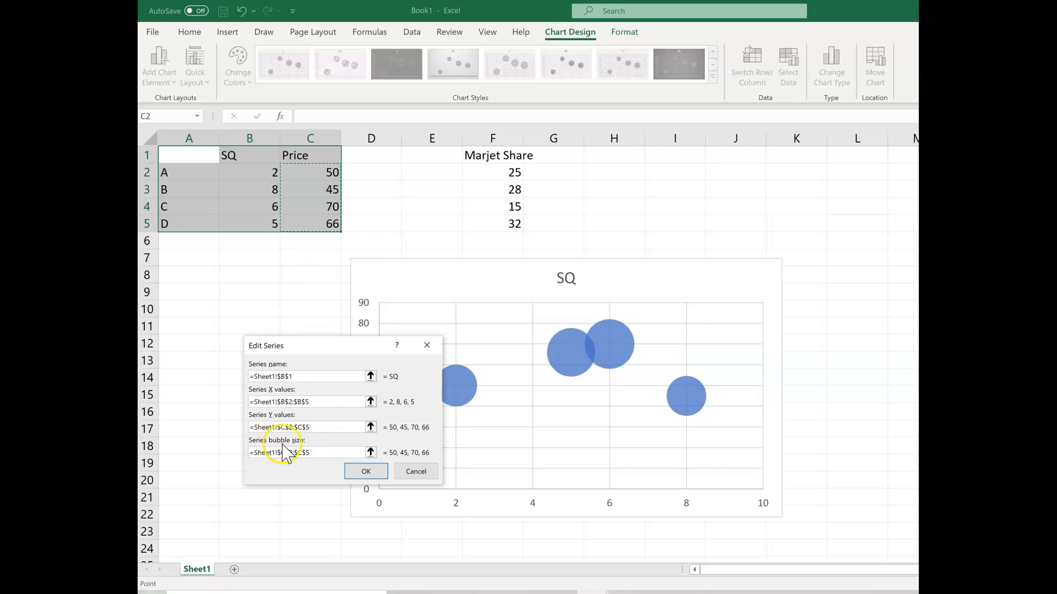
drag(314, 452, 241, 450)
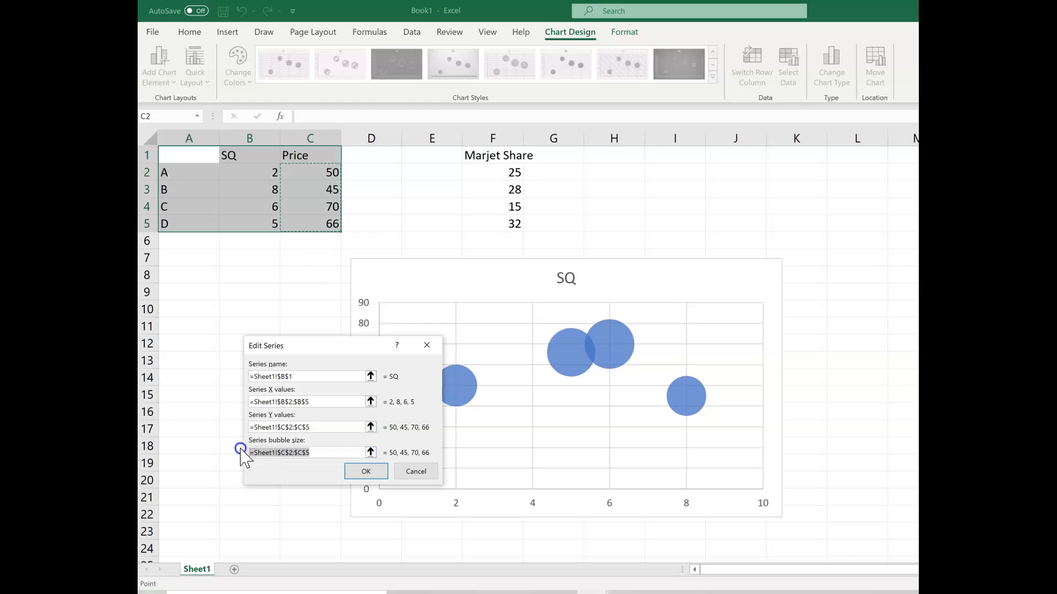
key(BackSpace)
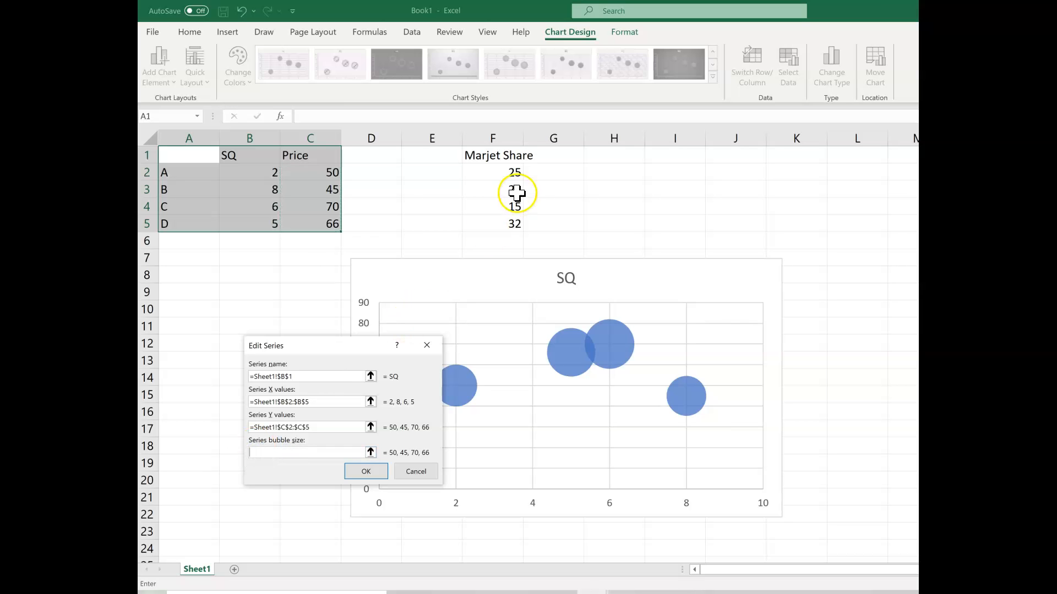
drag(499, 170, 497, 216)
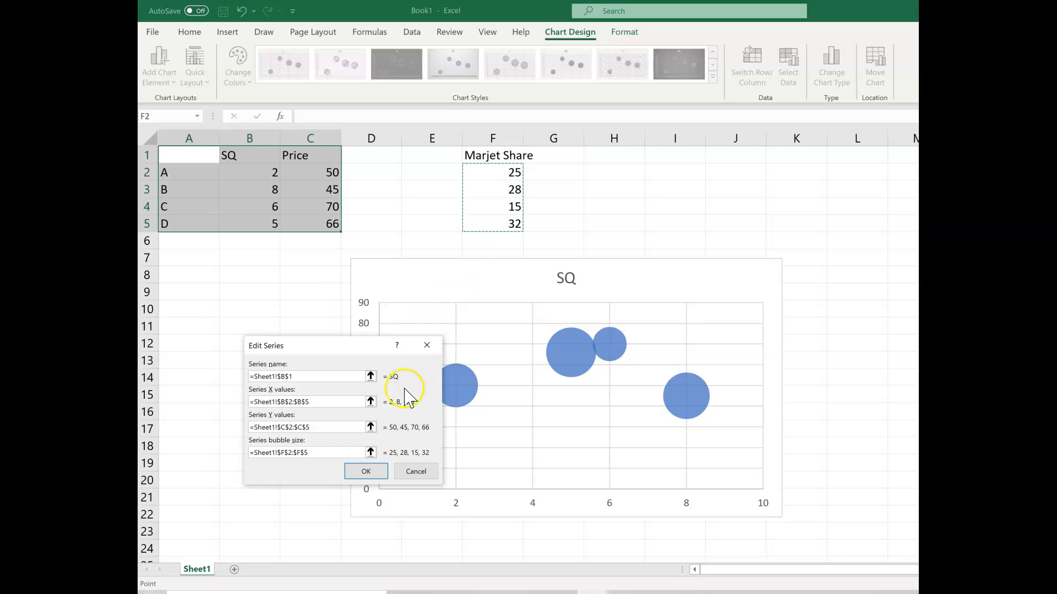
click(367, 472)
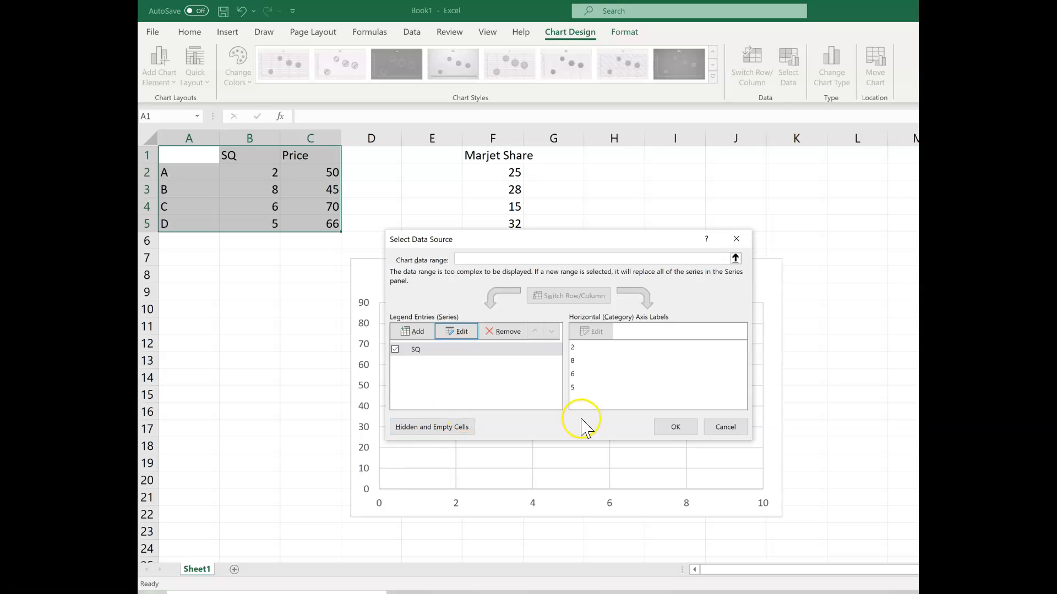
click(675, 428)
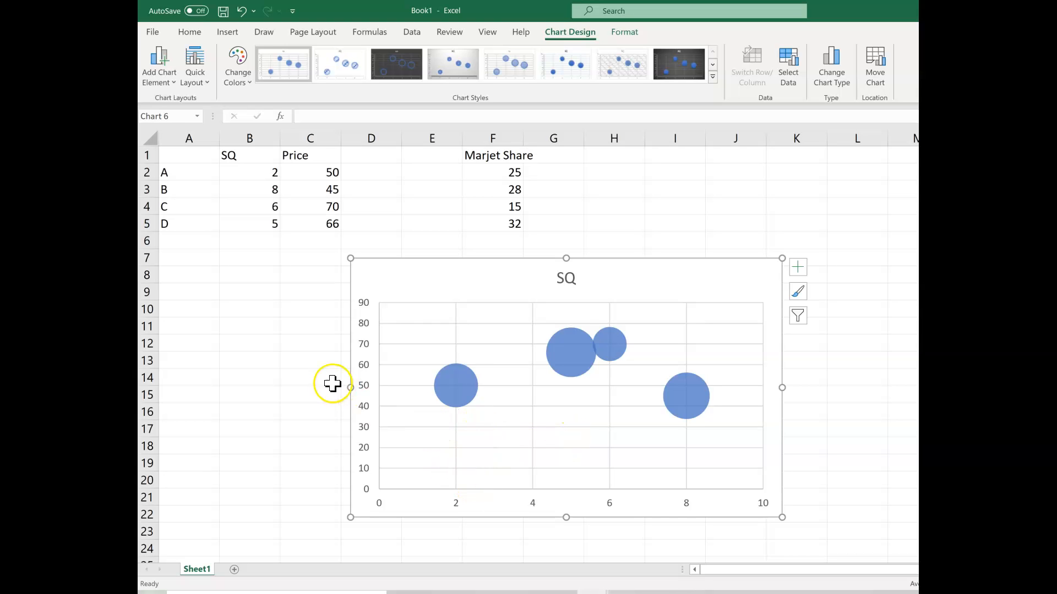
Set the minimum bound of the chart's vertical axis to 30
right_click(364, 389)
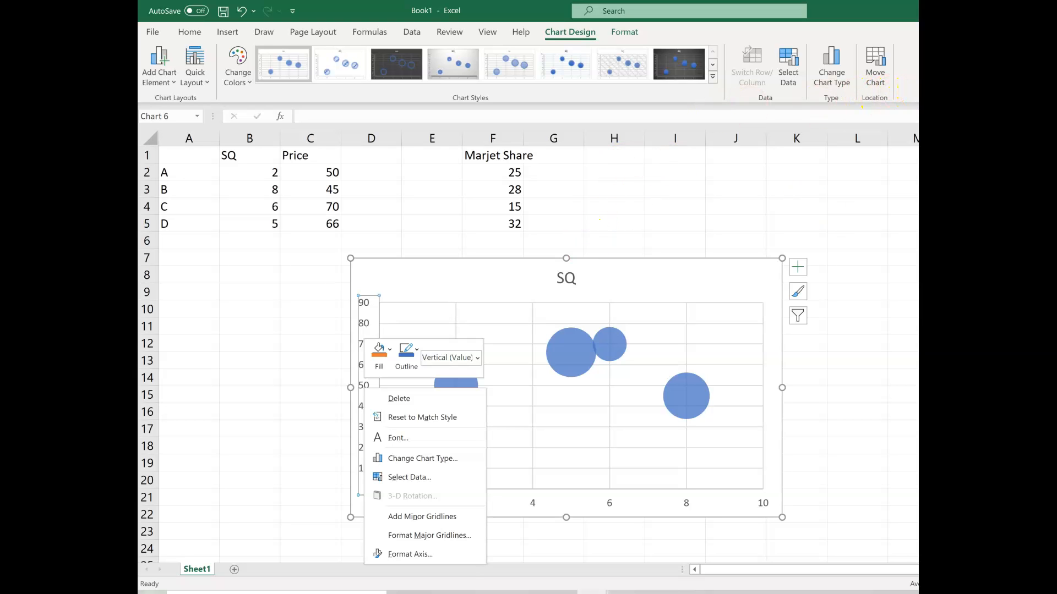
click(410, 554)
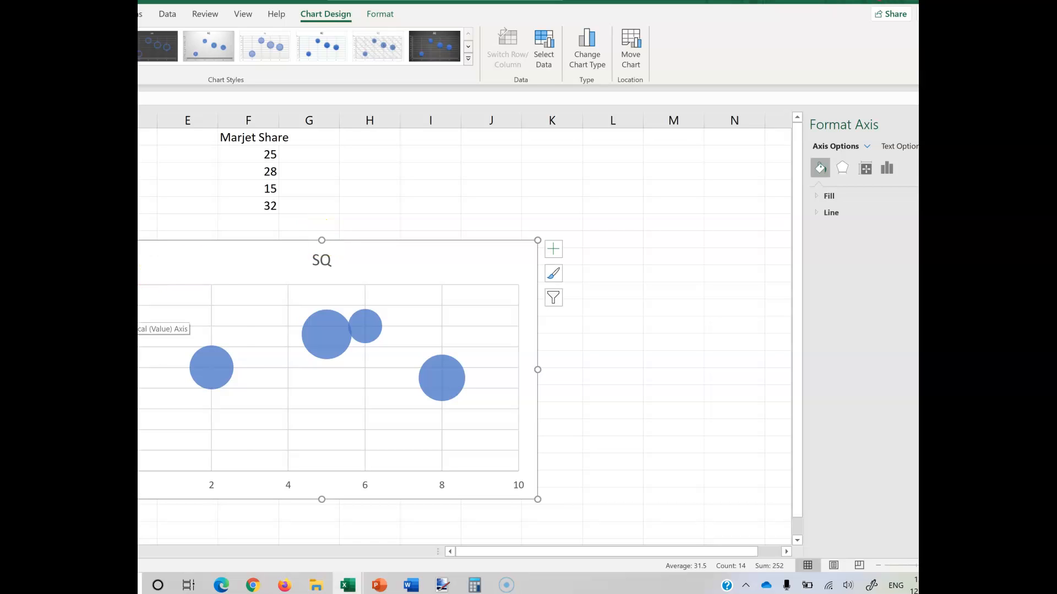
right_click(138, 313)
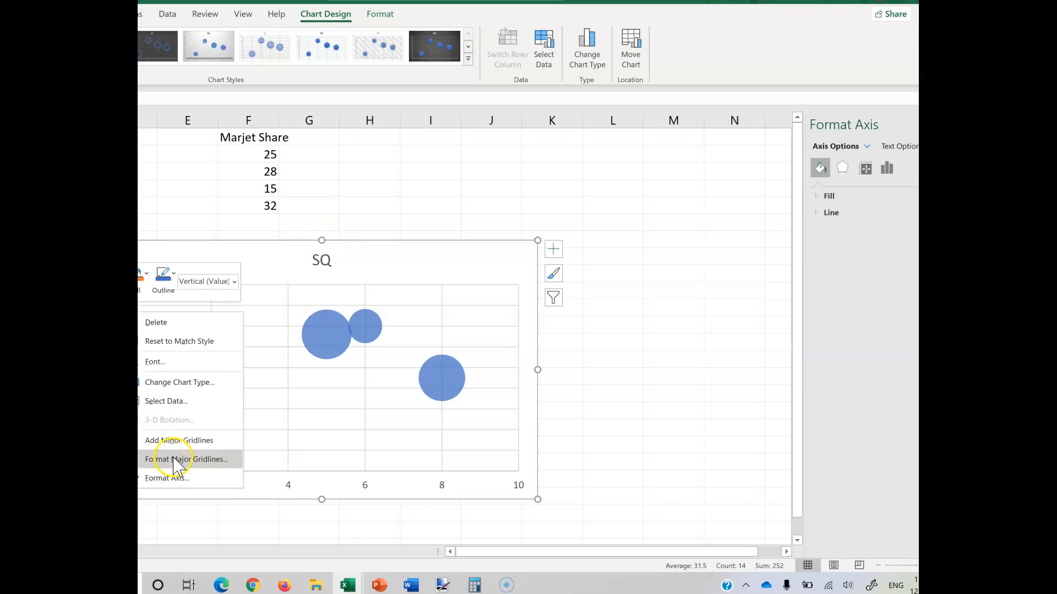
click(204, 465)
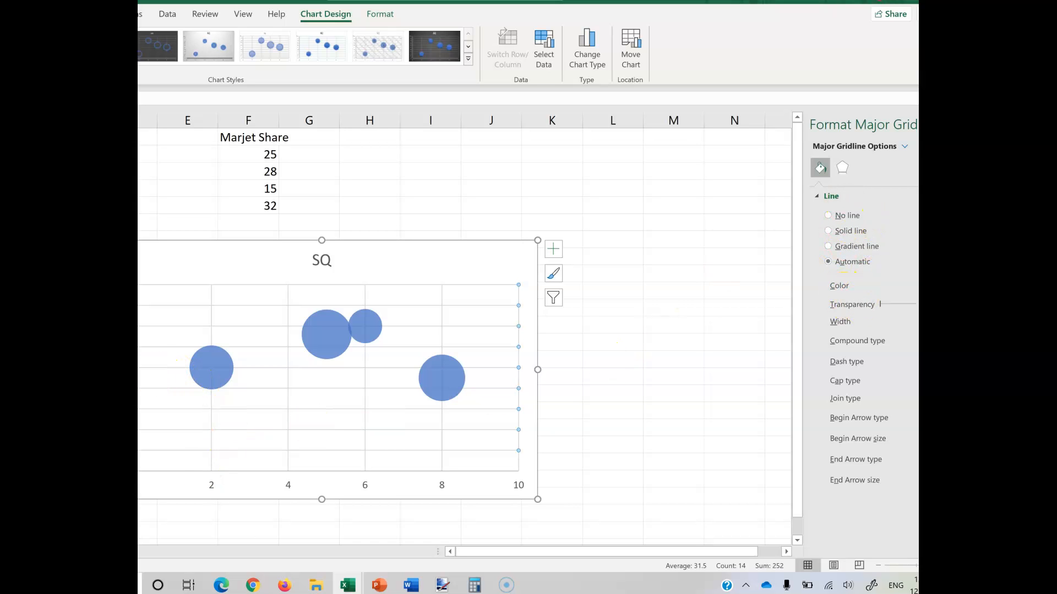
right_click(142, 370)
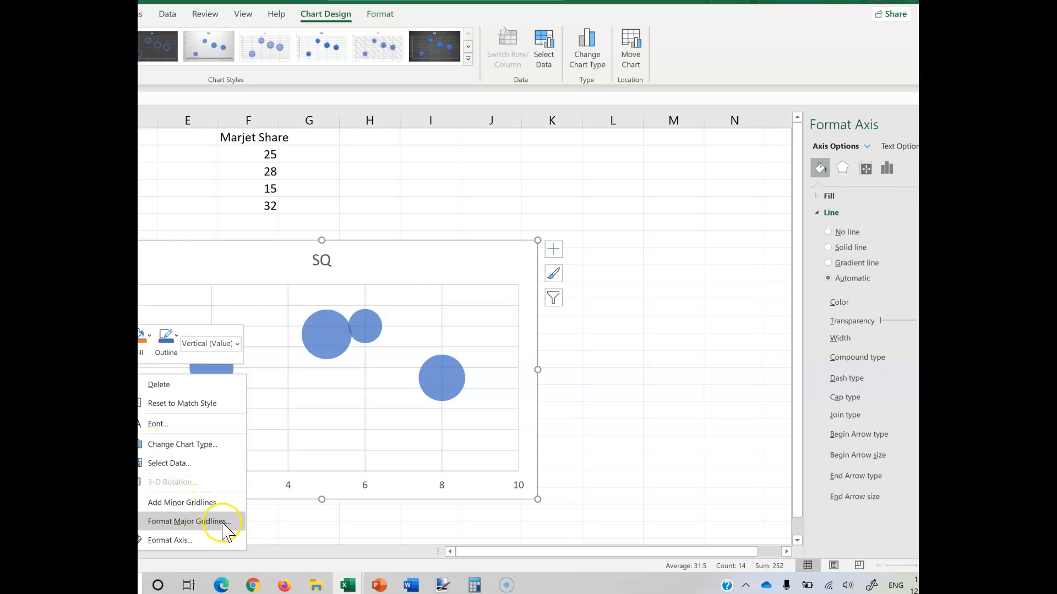
click(206, 540)
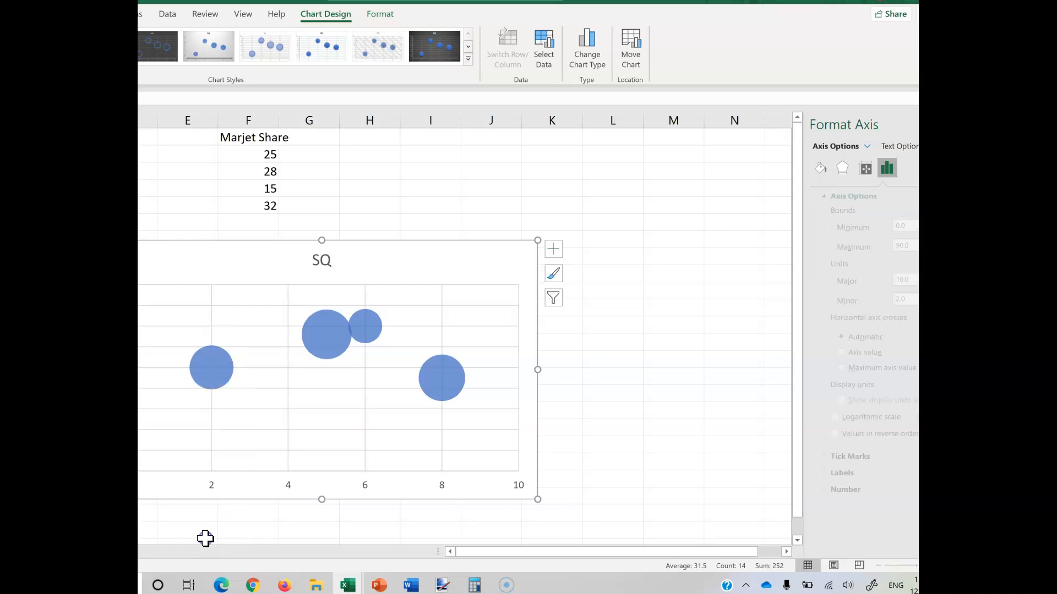
drag(898, 227, 882, 231)
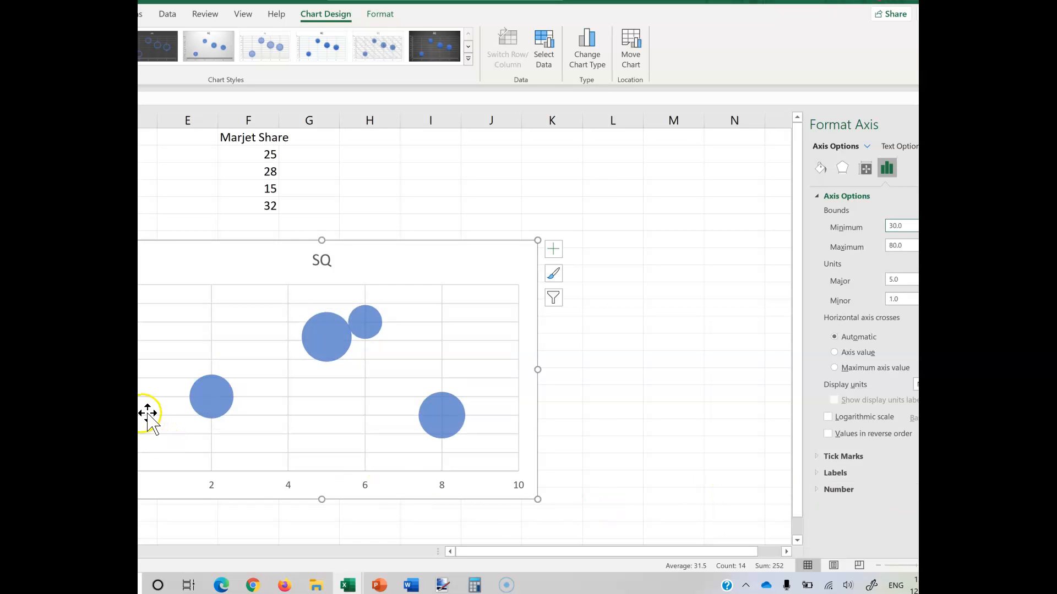
click(147, 424)
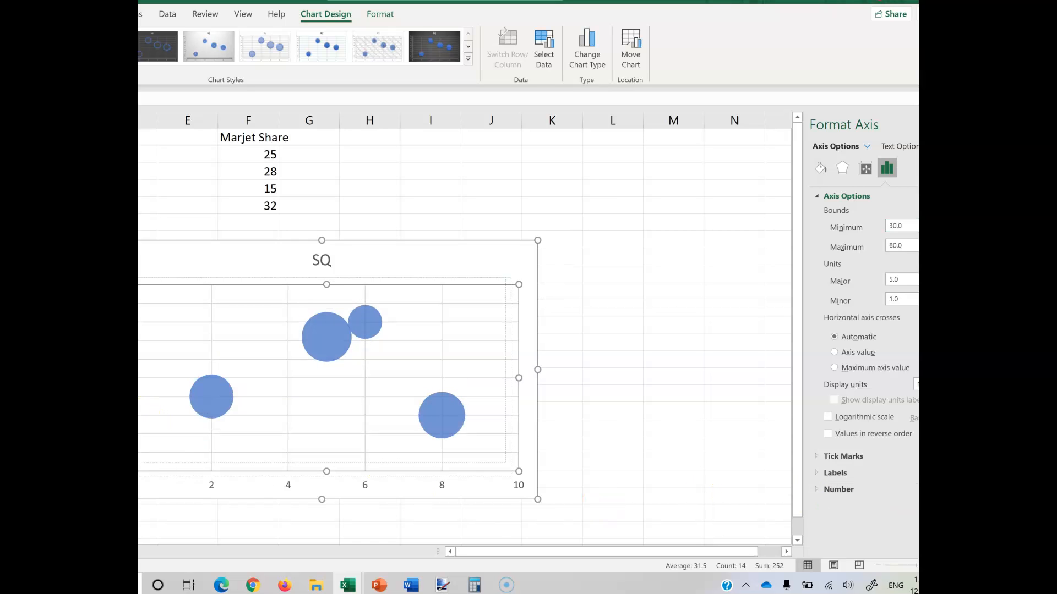
drag(147, 424, 142, 422)
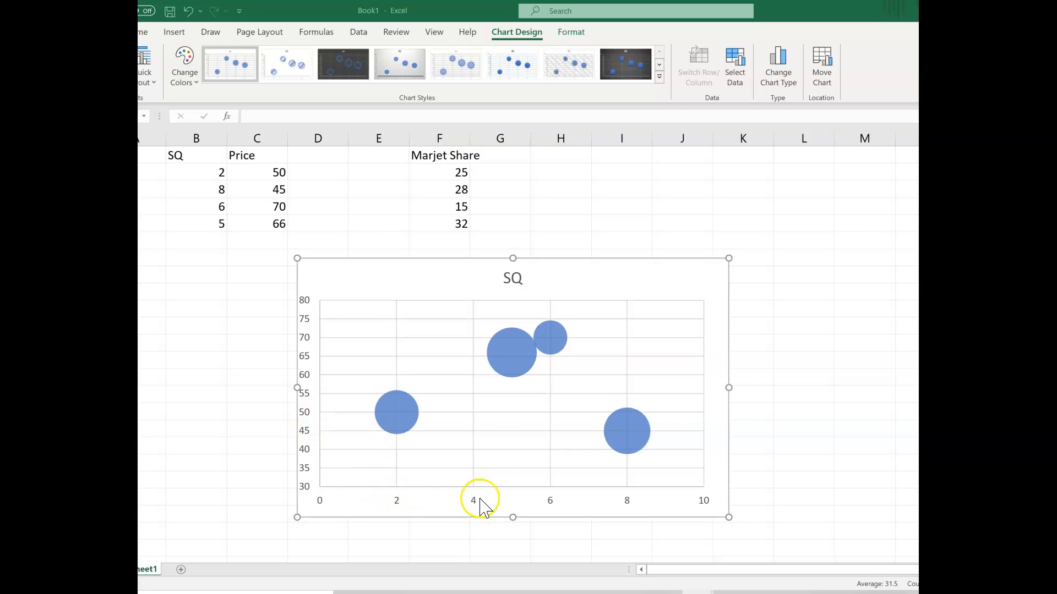
click(305, 338)
click(305, 338)
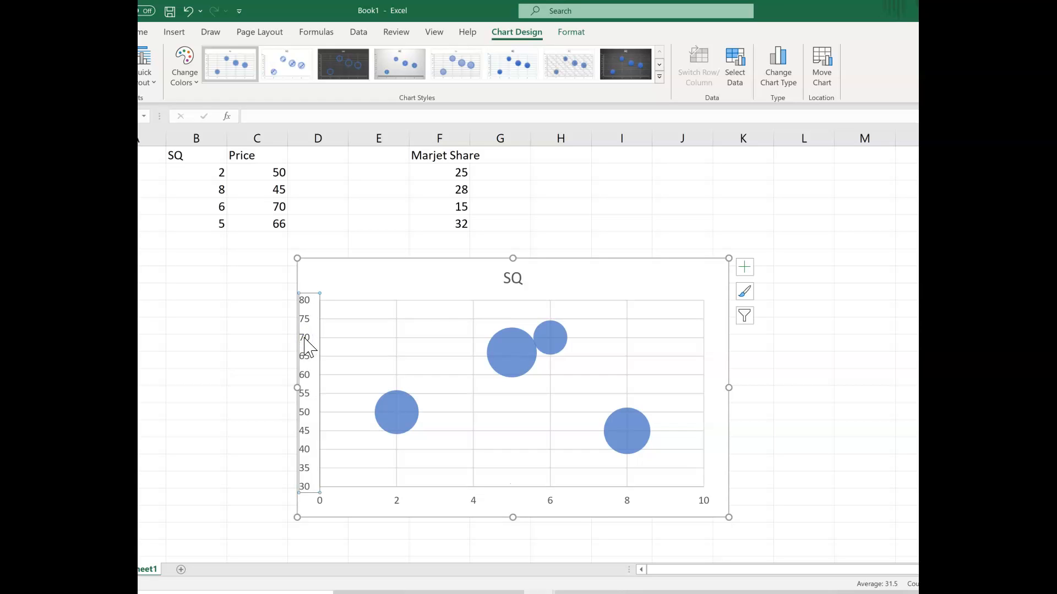
right_click(305, 338)
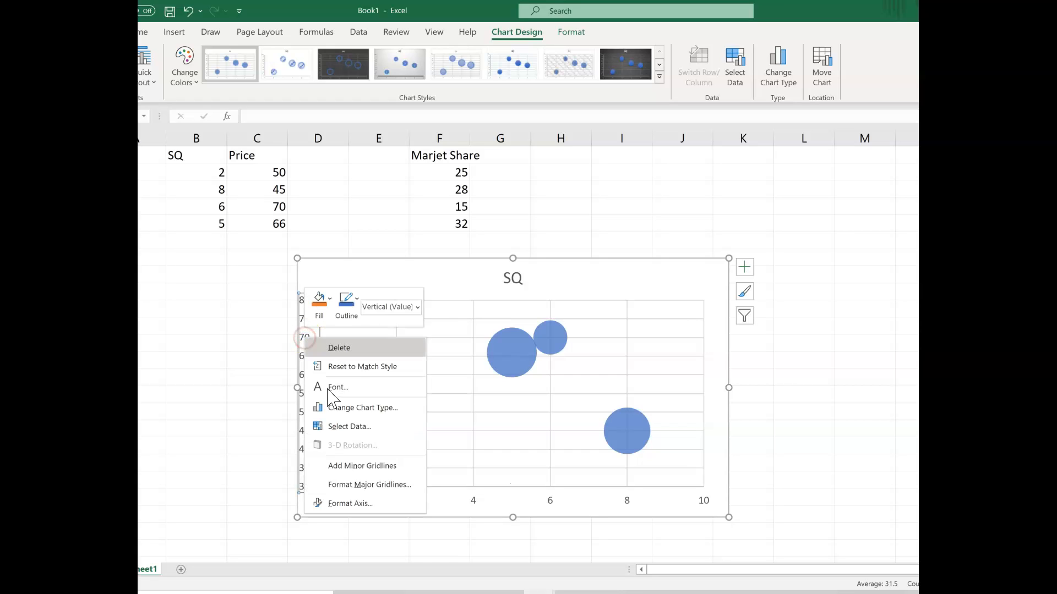
click(364, 502)
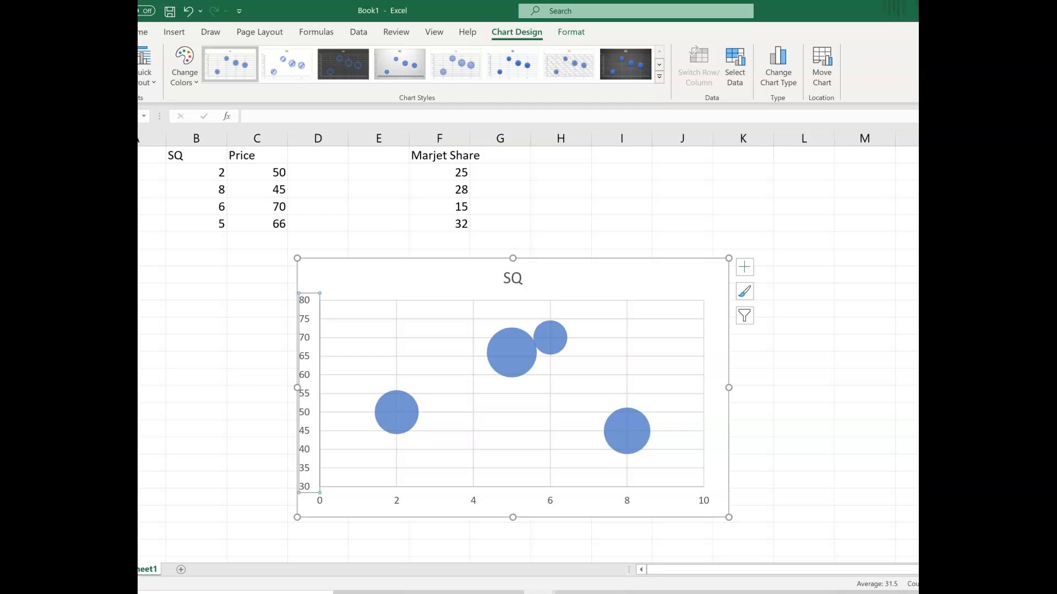
drag(924, 326, 960, 360)
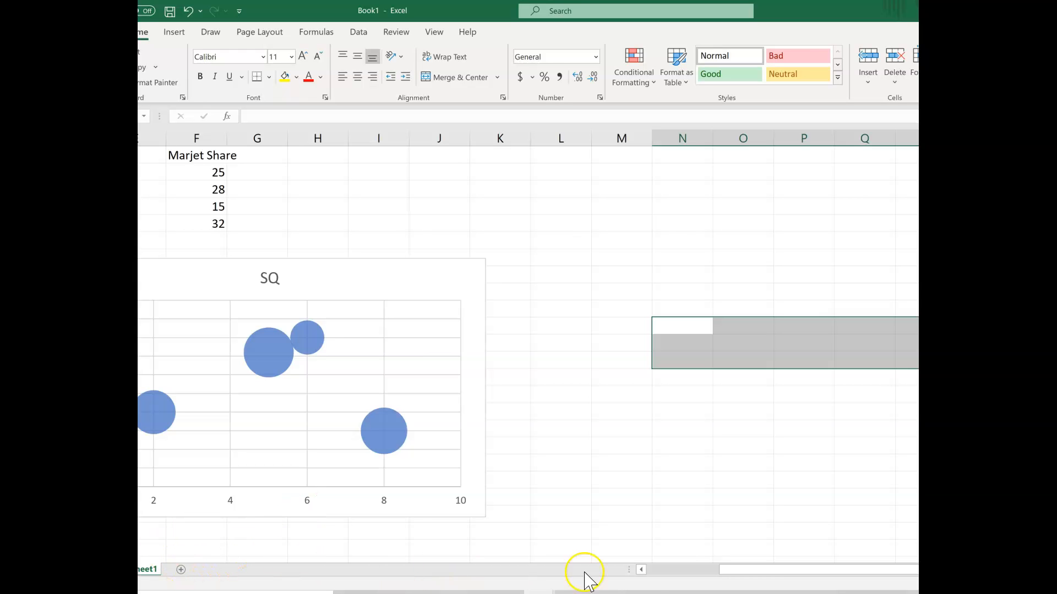
drag(674, 569, 650, 570)
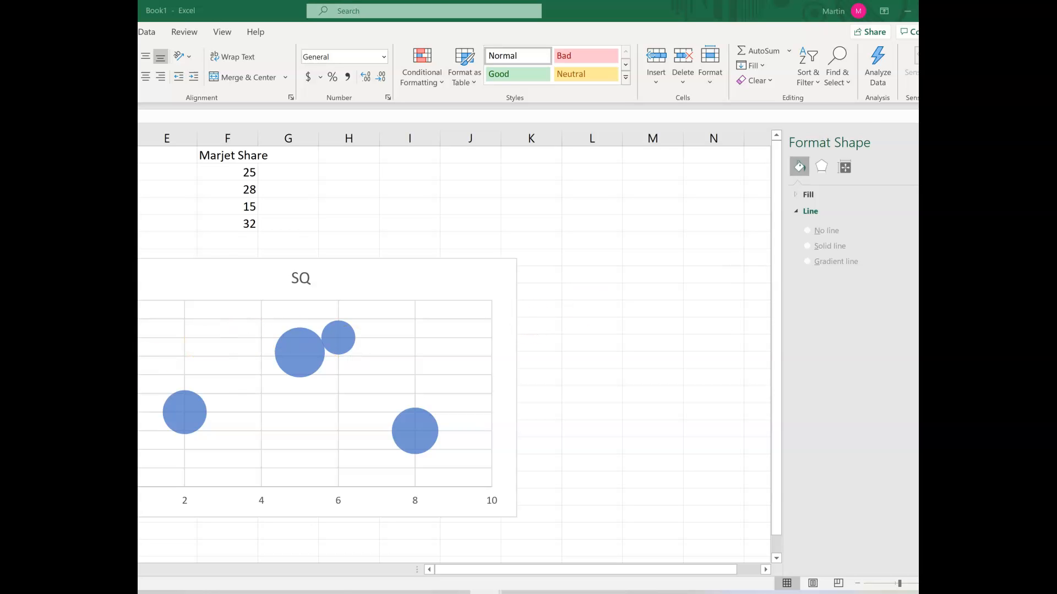
Set the major unit of the chart's vertical axis to 10
click(94, 385)
right_click(90, 380)
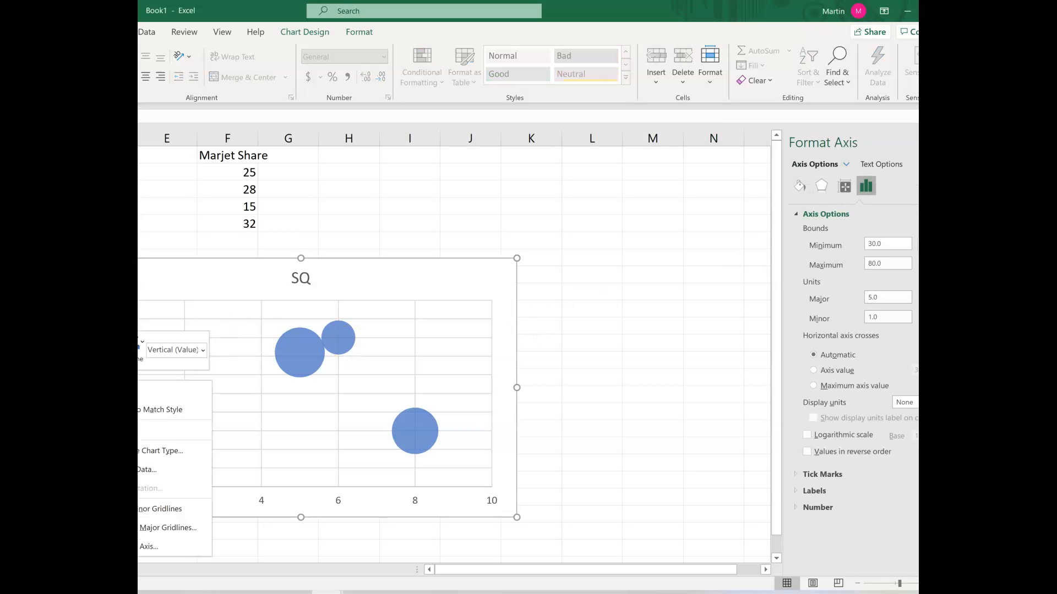
click(174, 547)
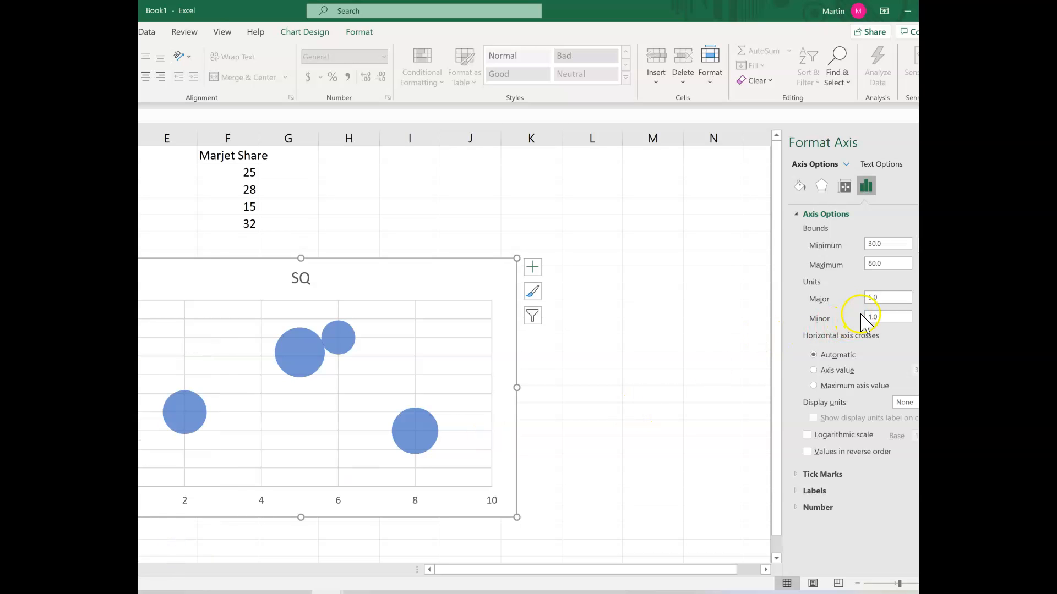
drag(883, 300, 854, 302)
text(1)
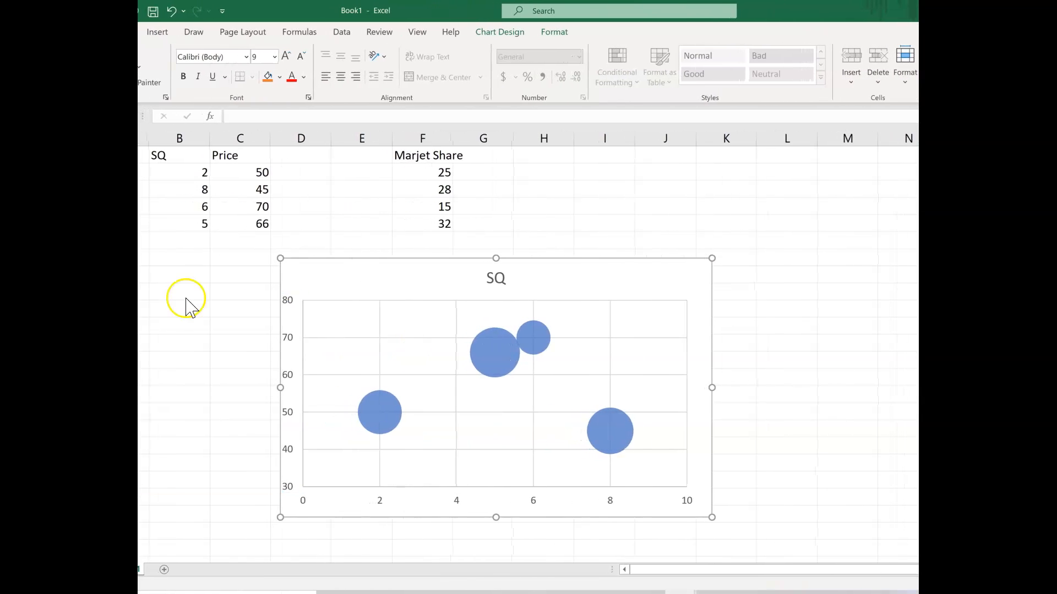
Delete the horizontal and vertical major gridlines from the bubble chart
click(338, 338)
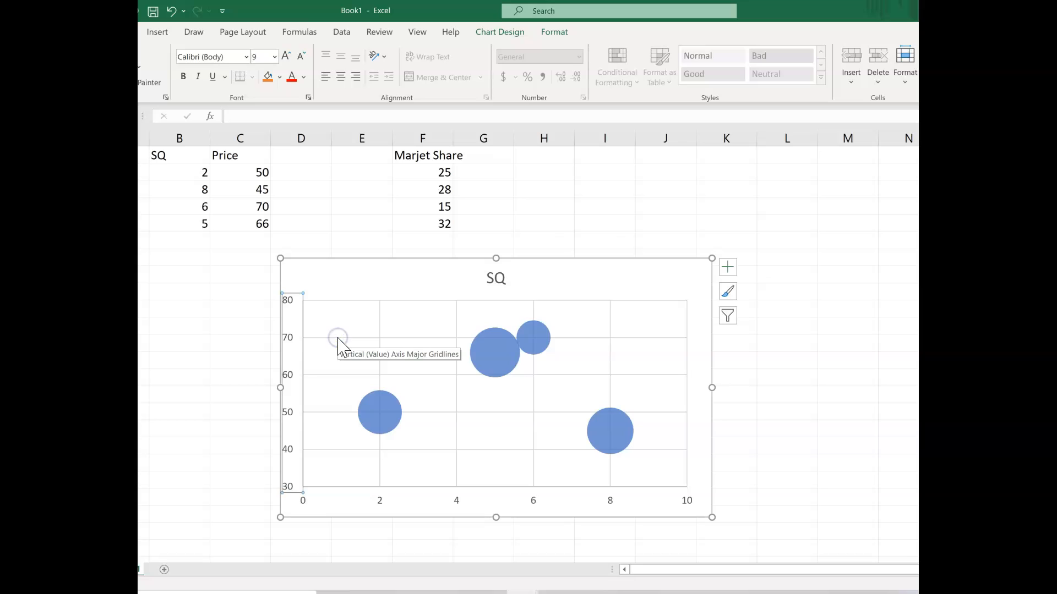
click(338, 338)
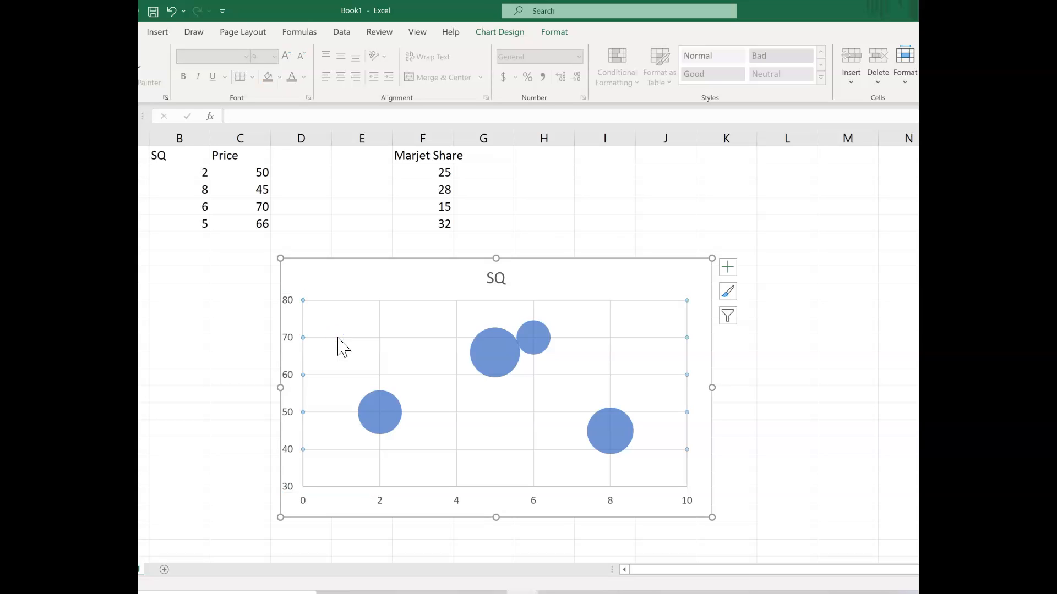
key(Delete)
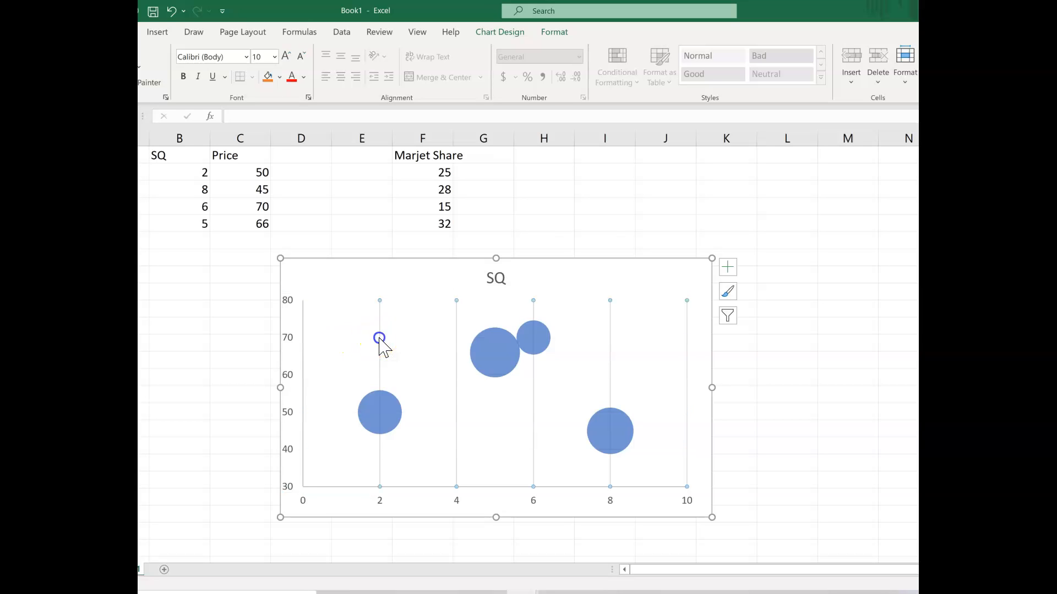
click(380, 338)
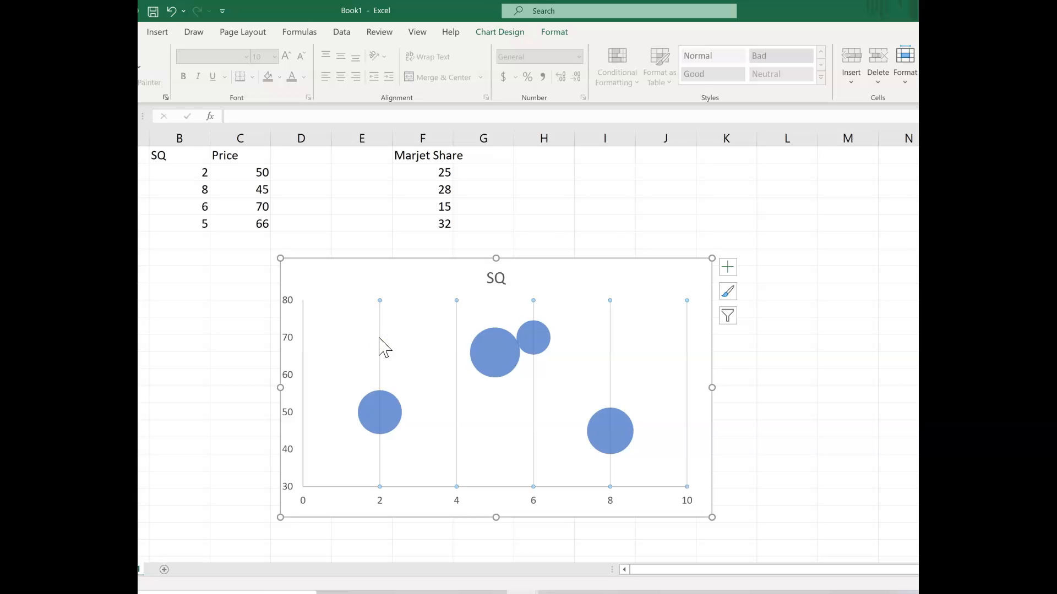
key(Delete)
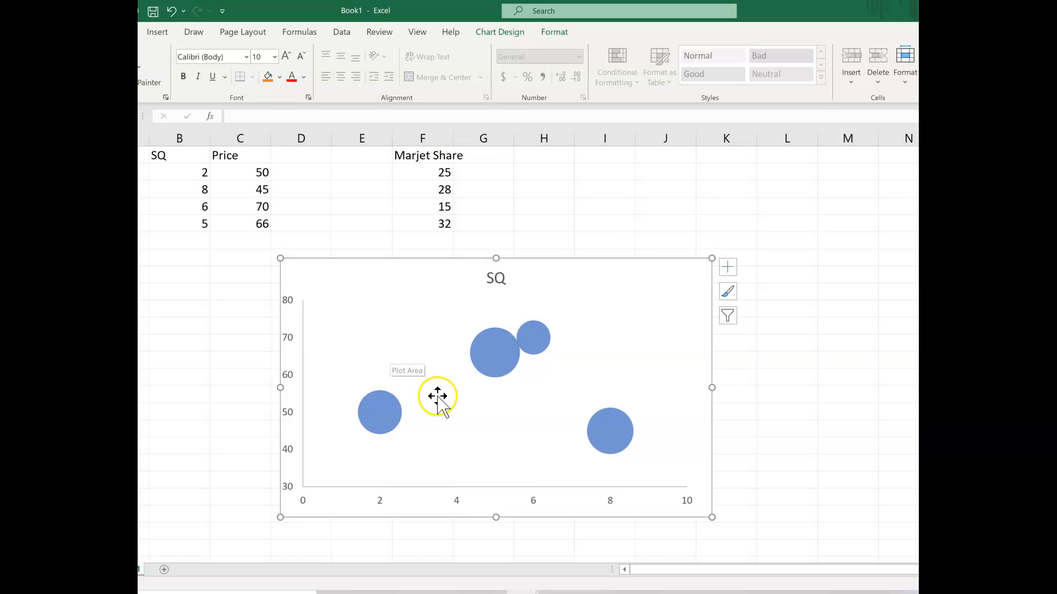
Remove the line of the chart's horizontal axis by setting its outline to No Outline
click(439, 486)
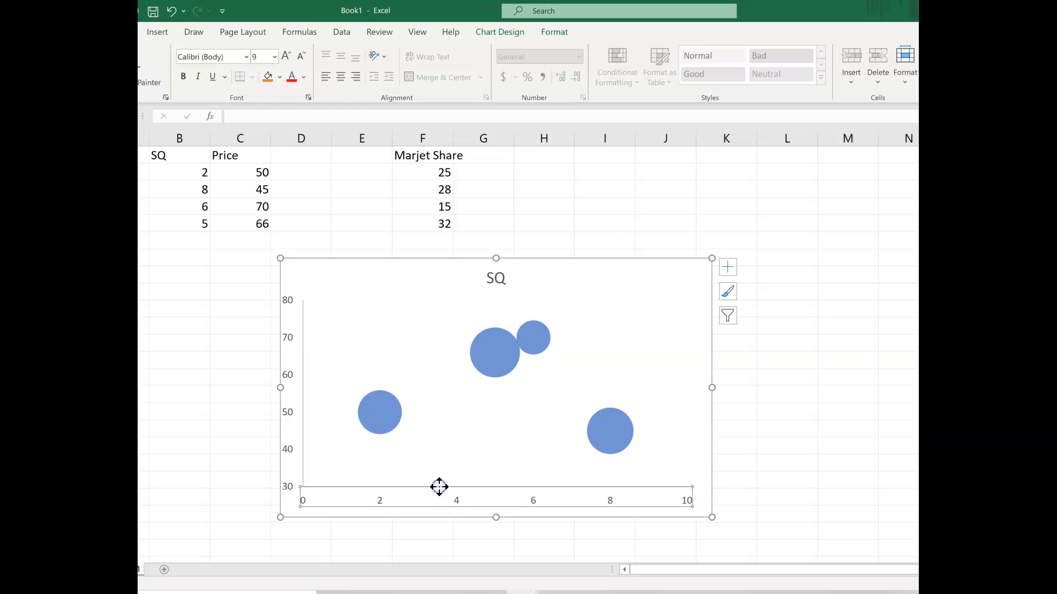
click(439, 489)
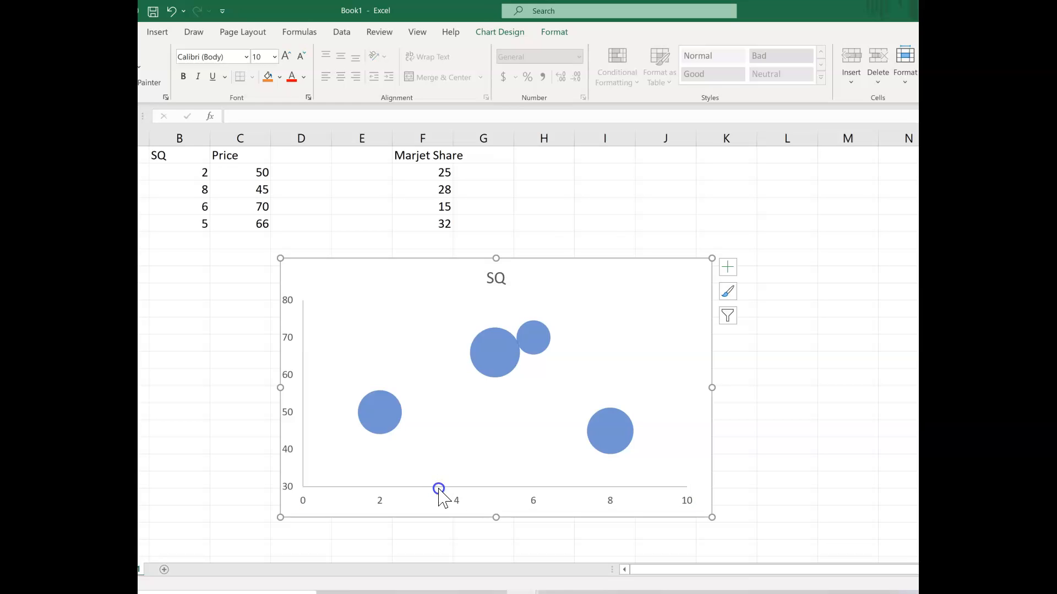
click(438, 488)
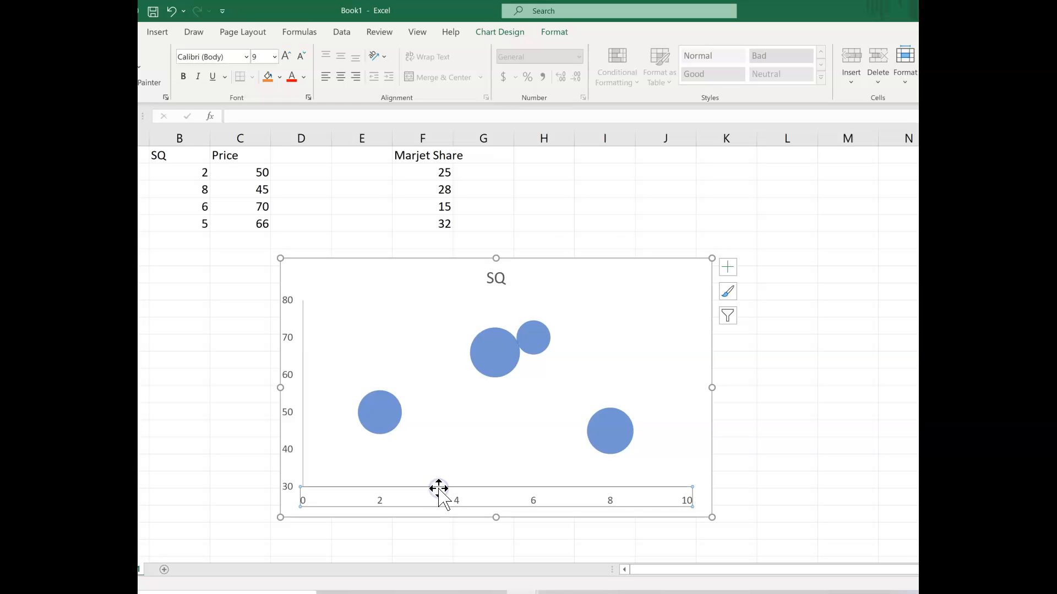
right_click(438, 488)
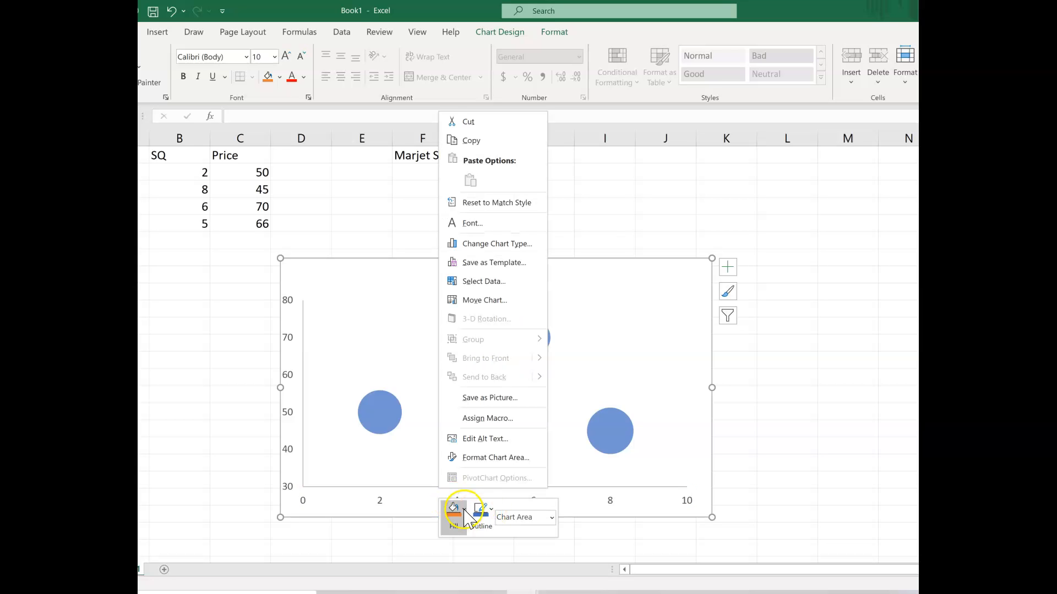
click(416, 486)
click(416, 487)
right_click(416, 487)
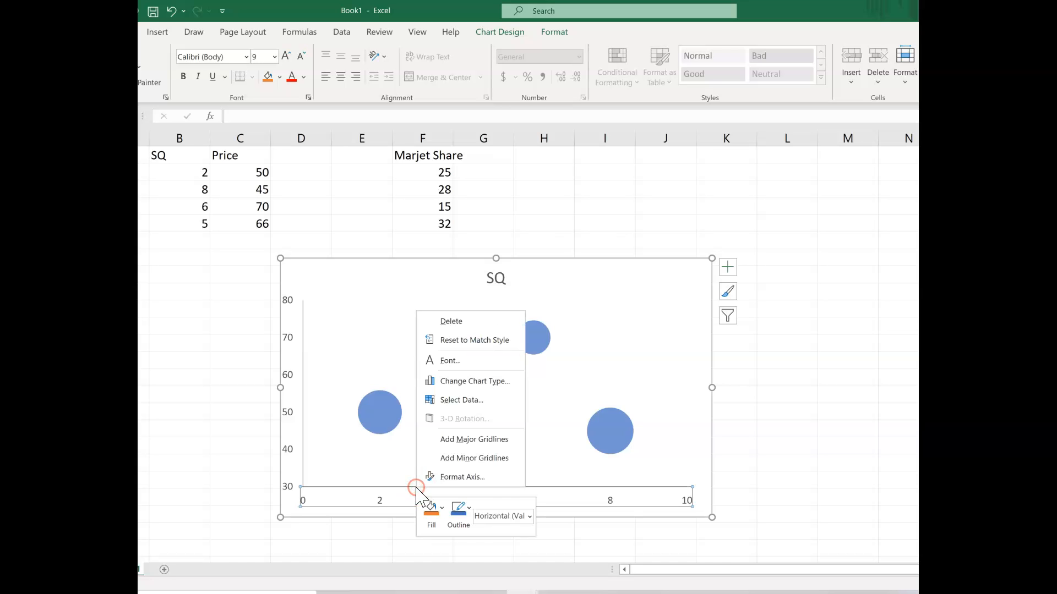
click(457, 505)
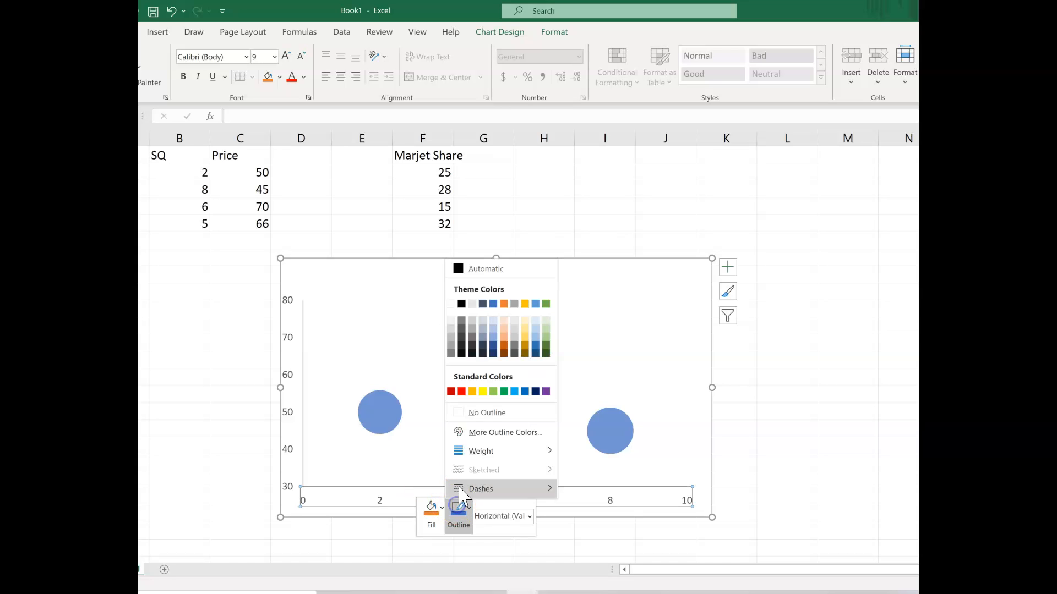
click(494, 414)
click(419, 375)
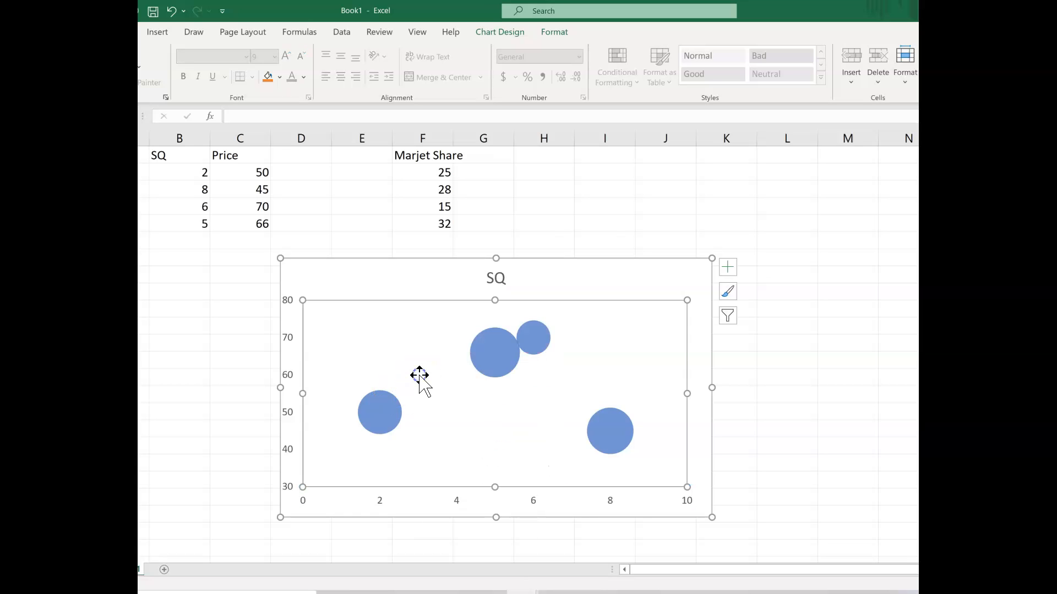
click(530, 528)
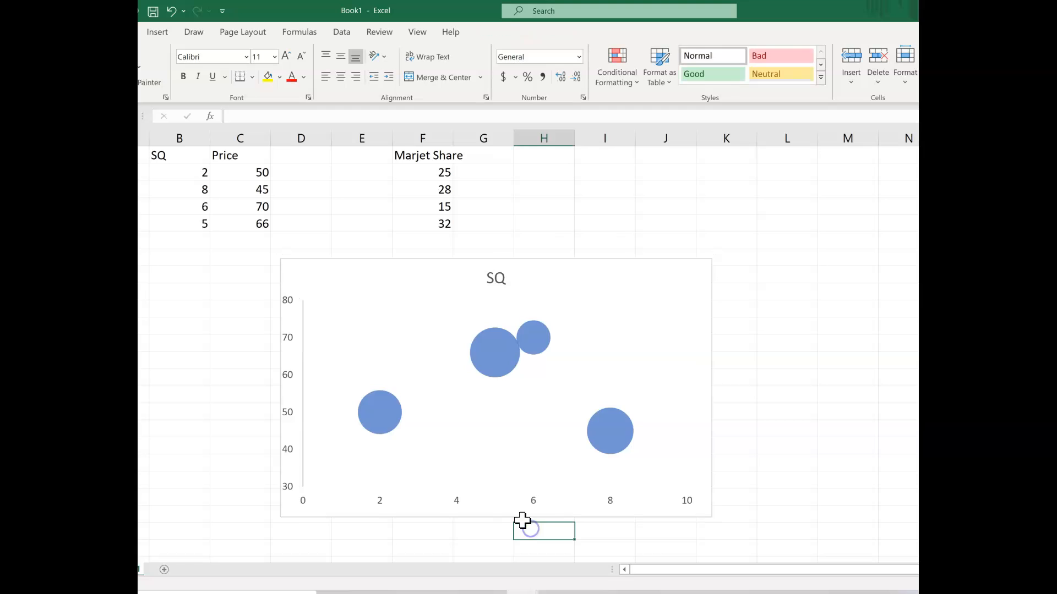
Remove the line of the chart's vertical axis by setting its outline to No Outline
click(303, 421)
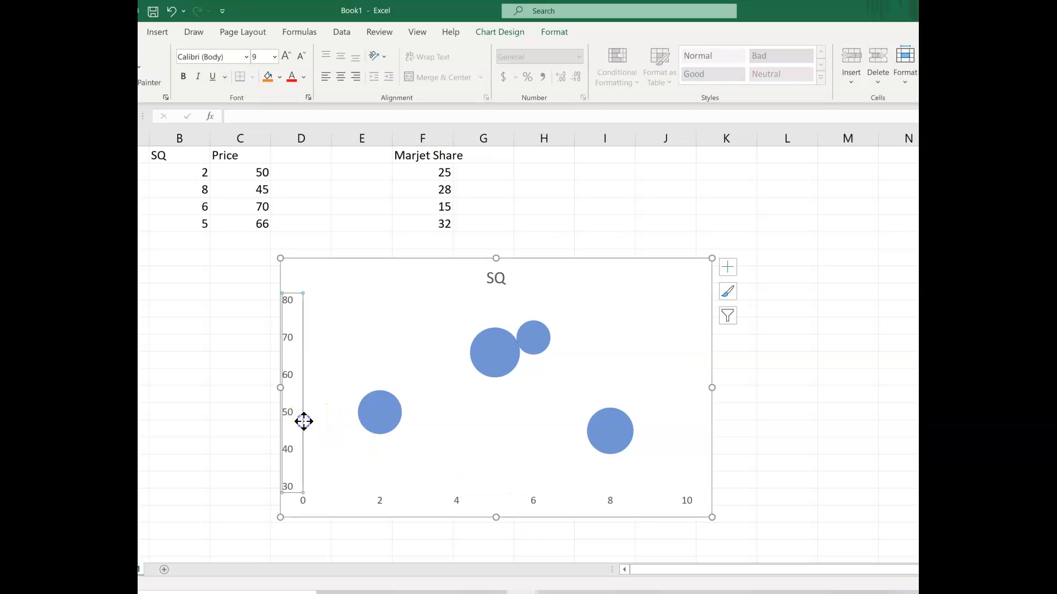
right_click(303, 422)
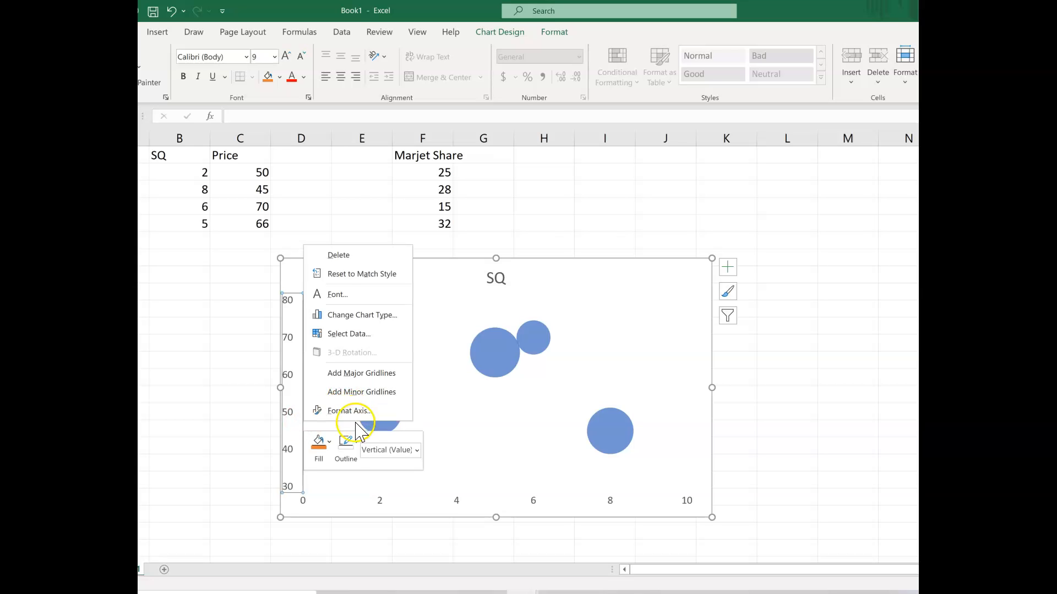
click(344, 448)
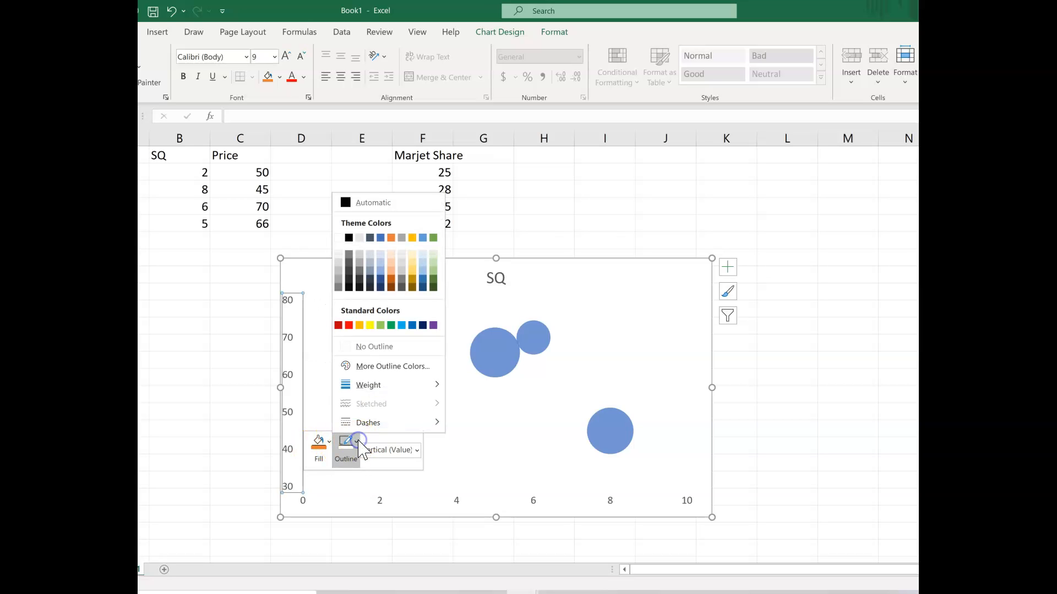
click(360, 346)
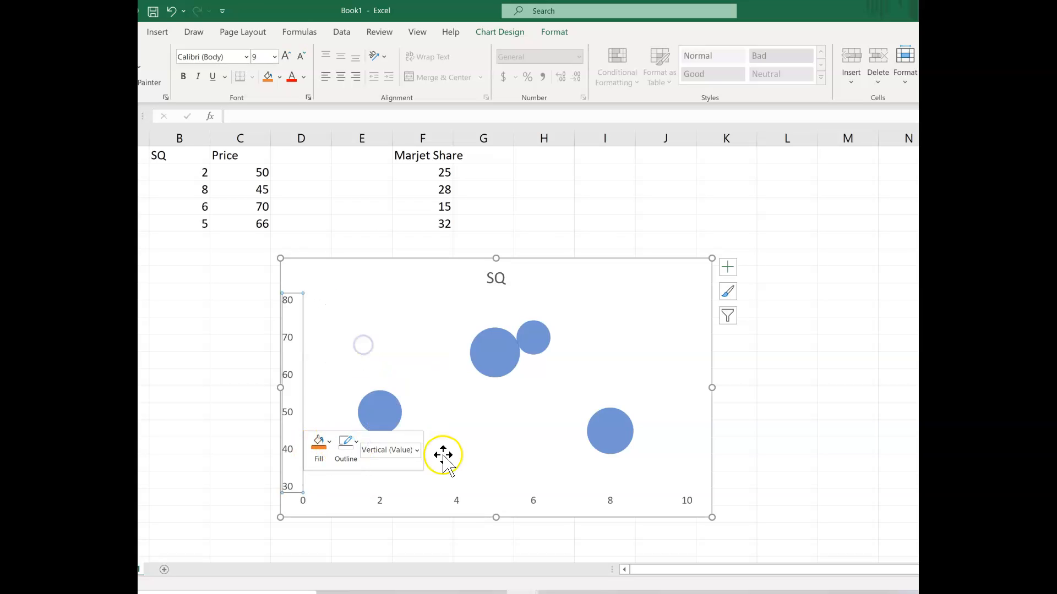
click(465, 532)
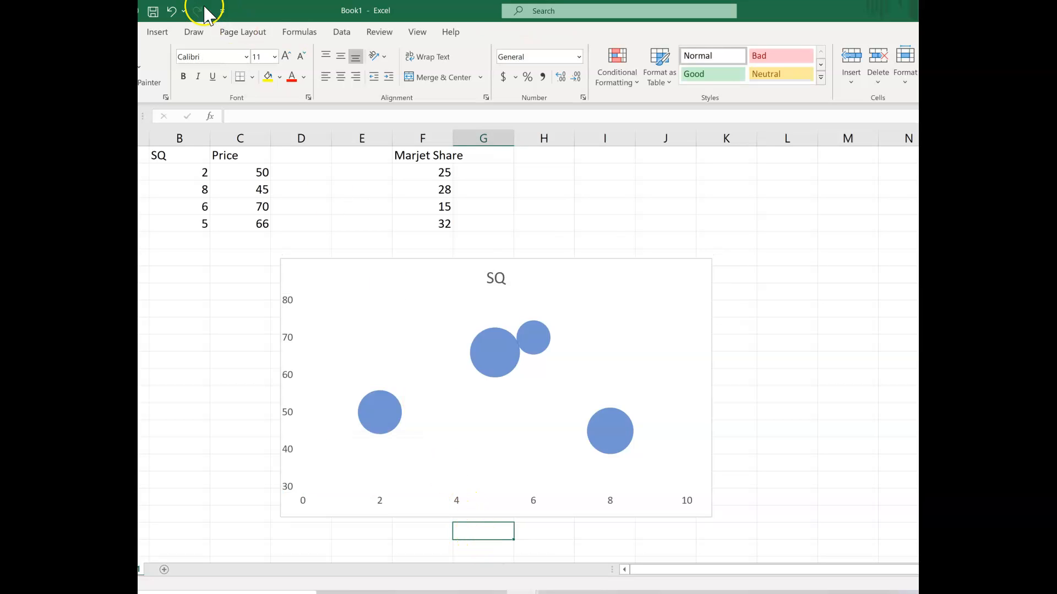
Undo the last two outline changes on the chart's axes
click(172, 11)
click(172, 11)
click(237, 309)
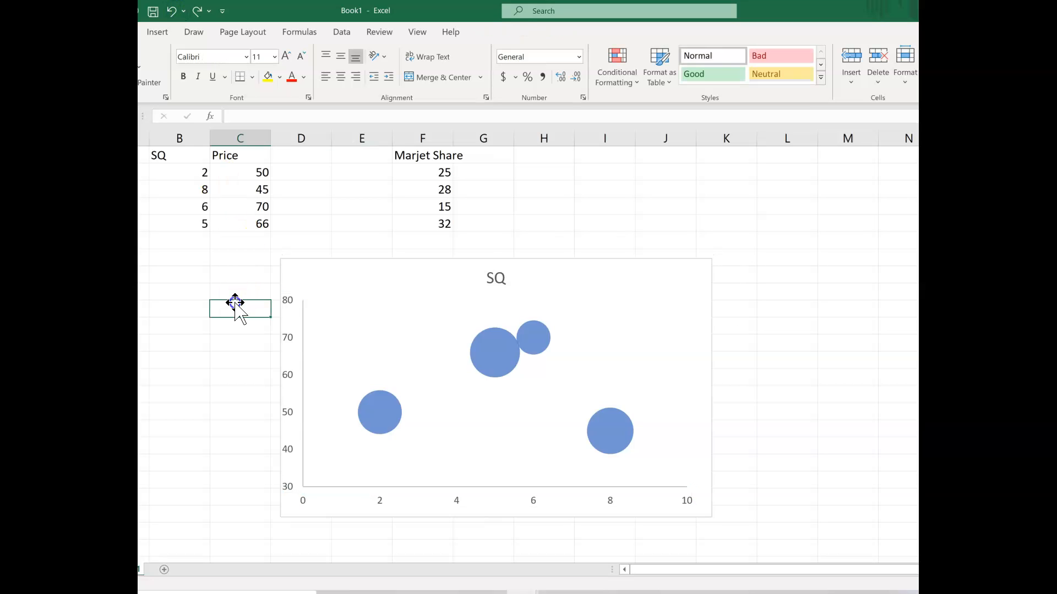
Change the chart title to "SQ and Price"
click(495, 279)
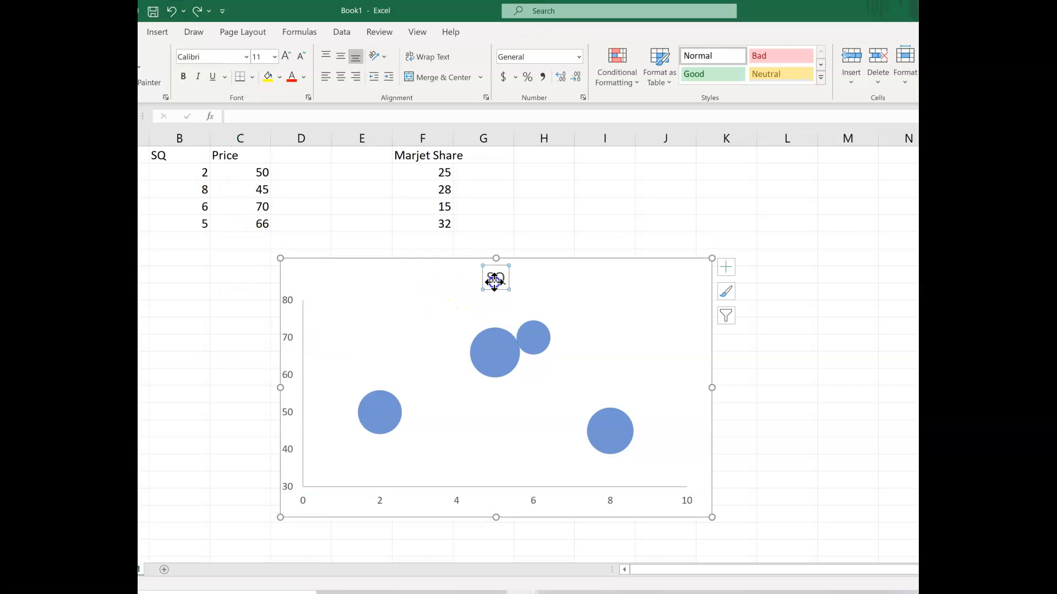
drag(491, 279, 507, 279)
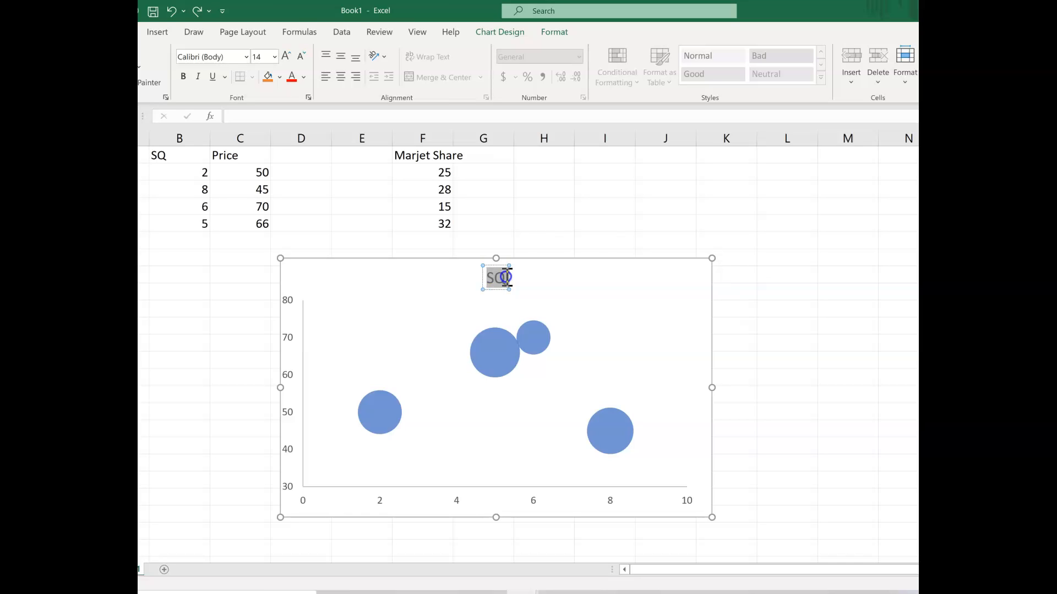
text(S)
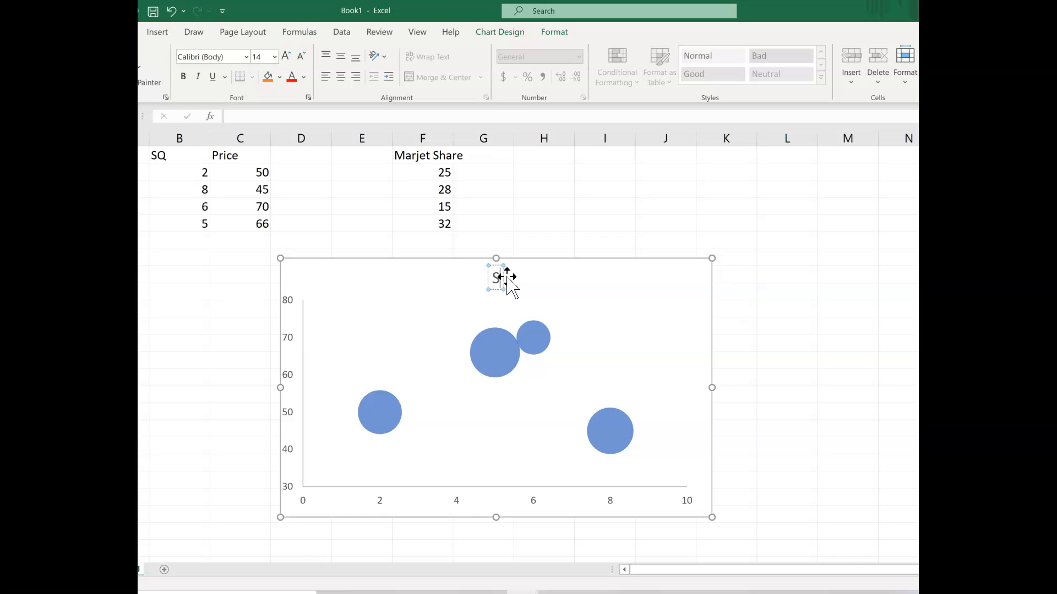
text(Q and)
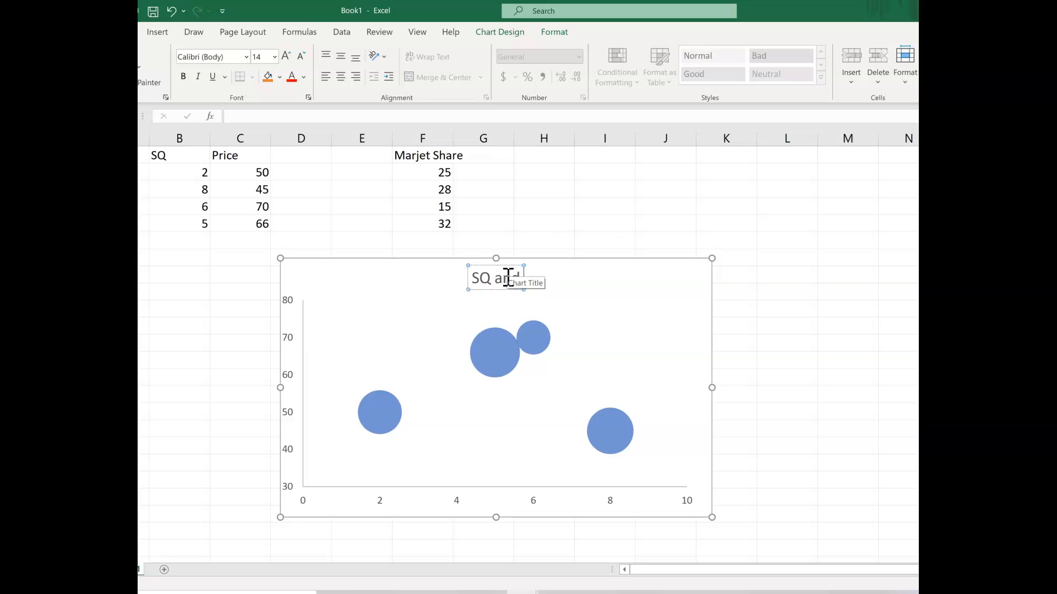
text( Price)
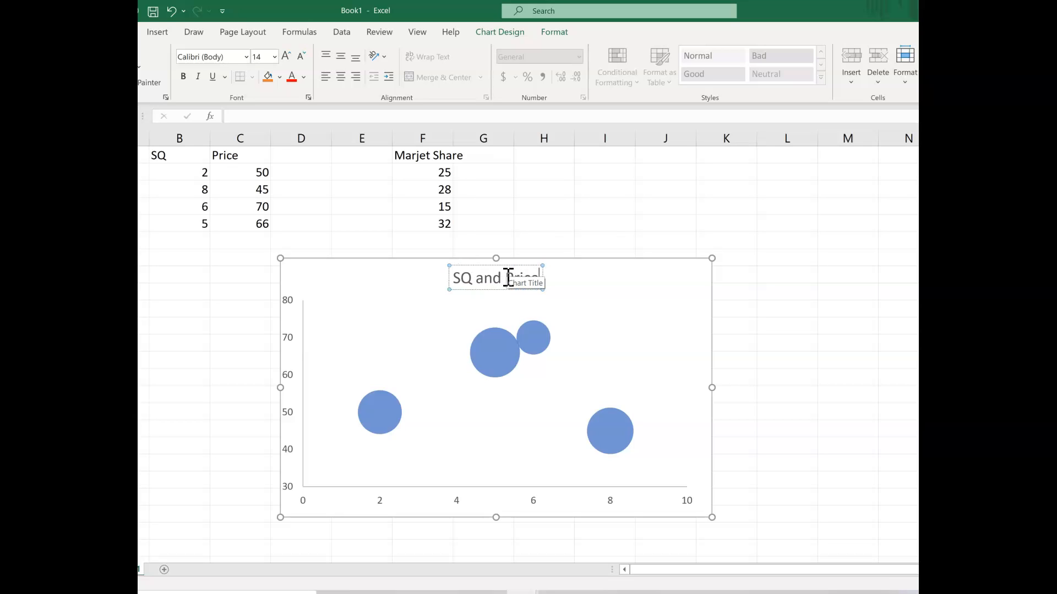
click(810, 368)
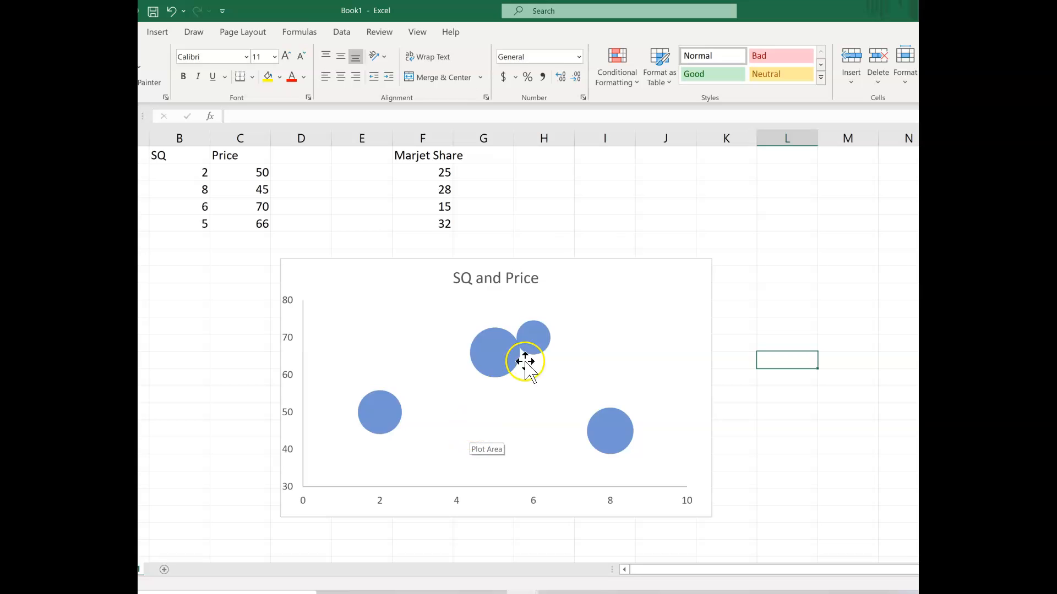
Try to enter the label "A" directly on the leftmost bubble
mouse_move(384, 420)
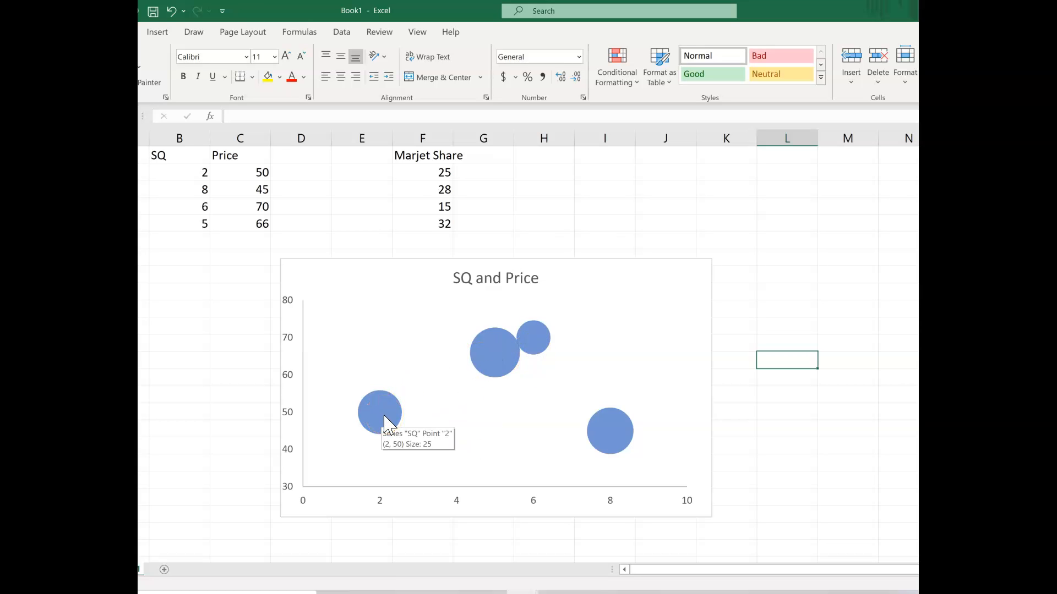
click(384, 417)
click(384, 418)
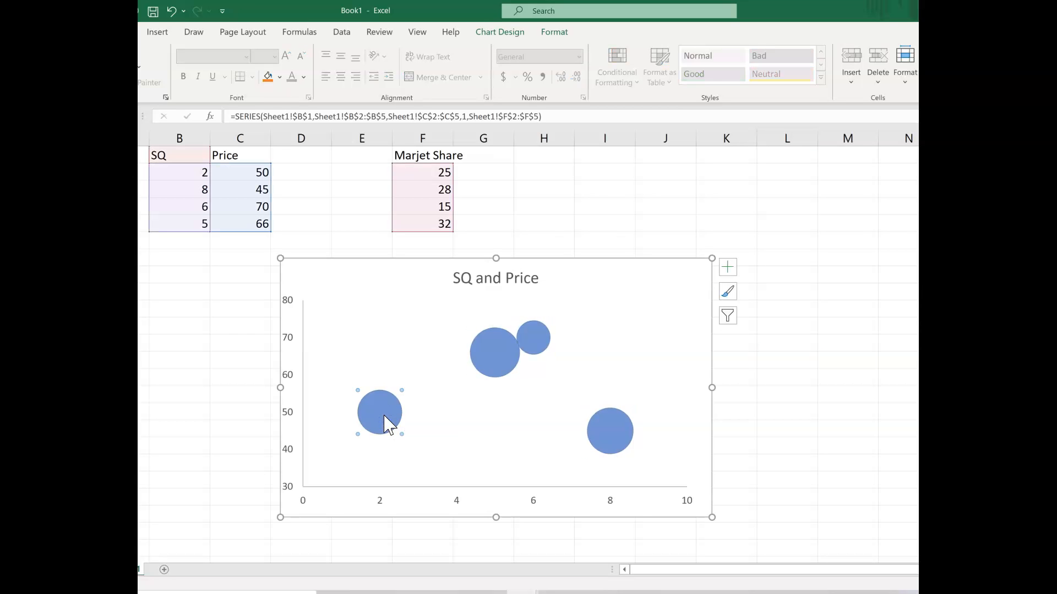
text(A)
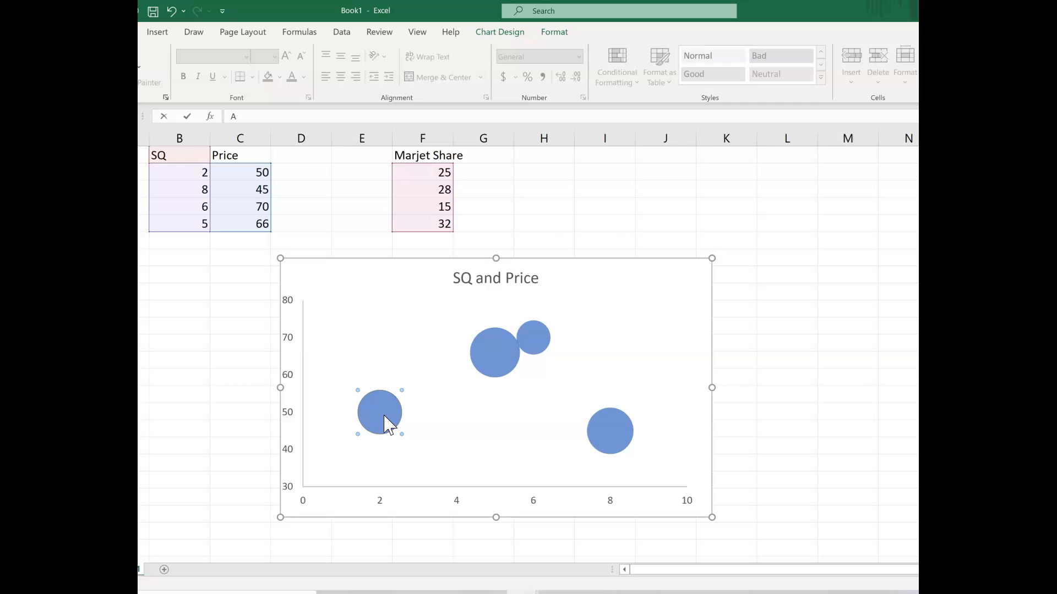
right_click(385, 417)
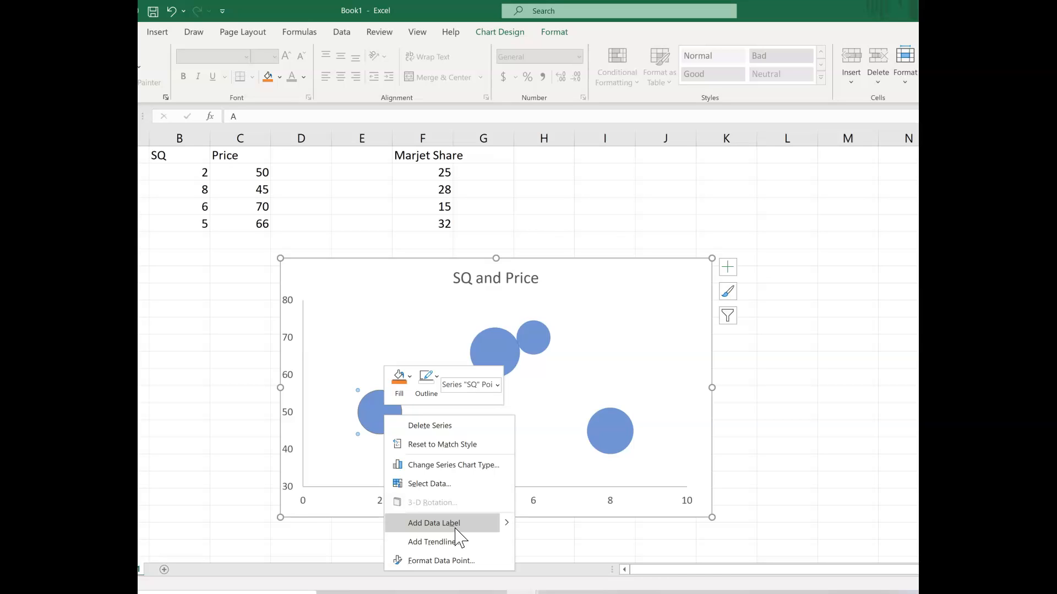
click(461, 561)
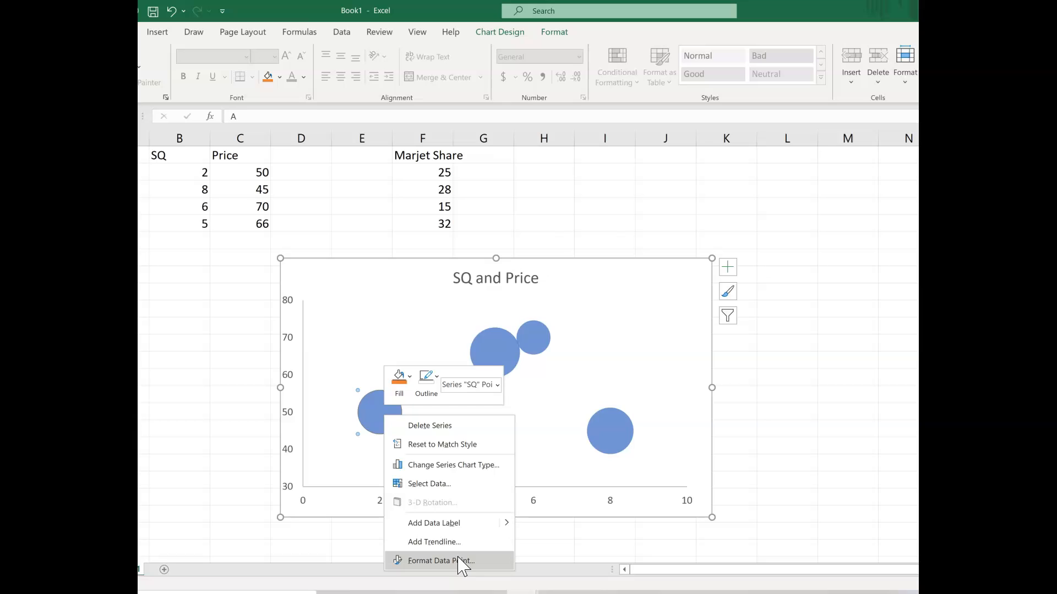
click(457, 561)
click(380, 468)
click(382, 421)
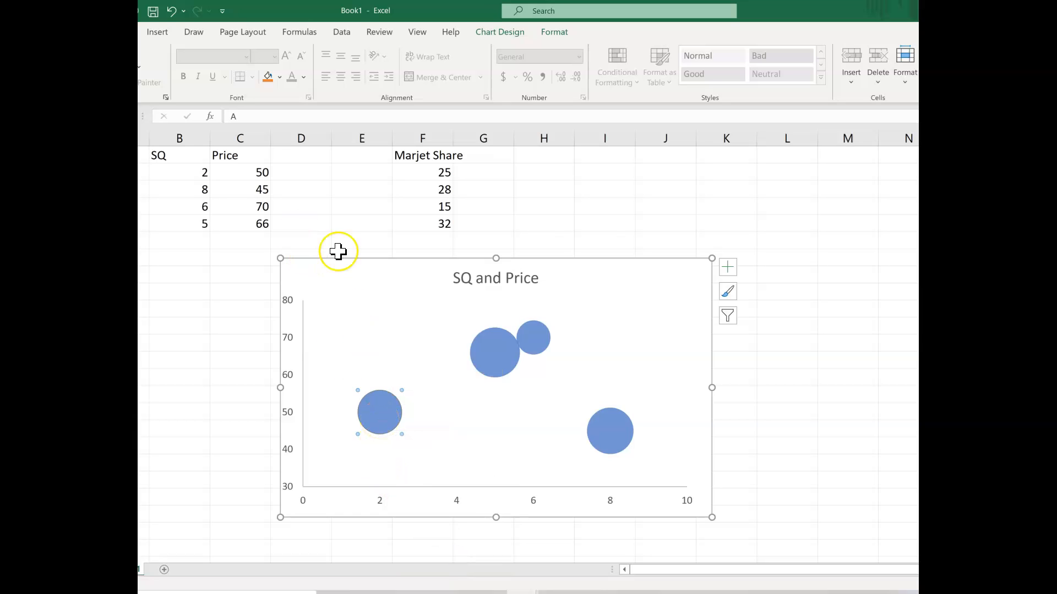
Try adding a data label to the leftmost bubble, and undo the addition
right_click(395, 407)
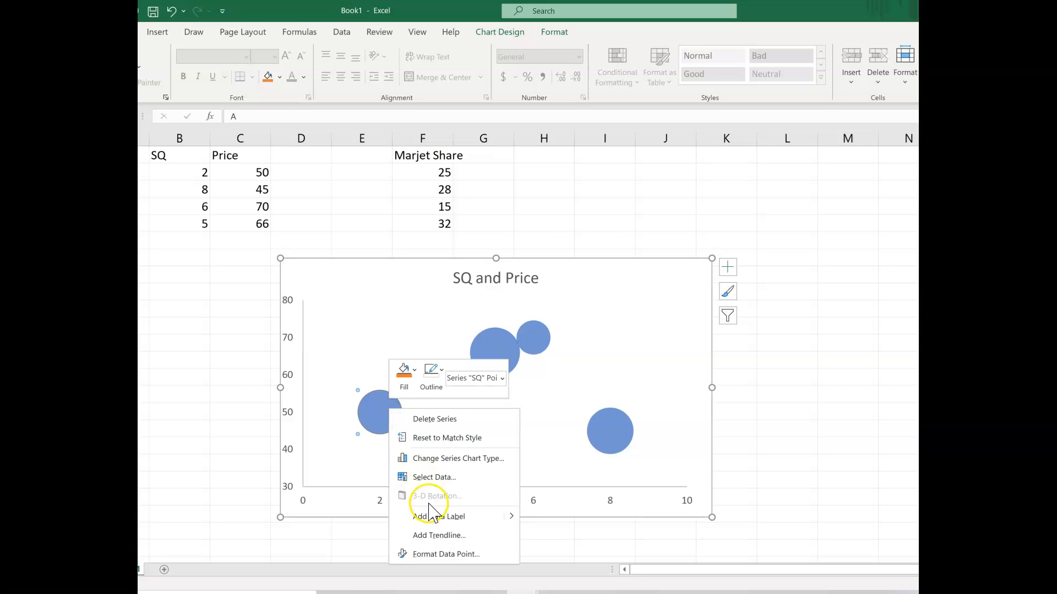
click(511, 518)
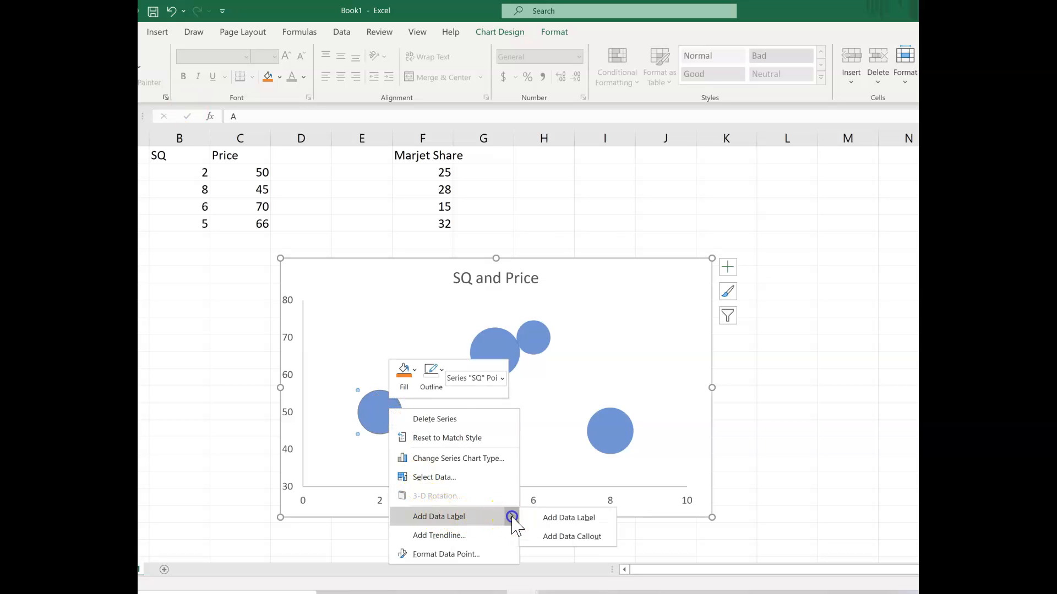
mouse_move(507, 521)
click(567, 518)
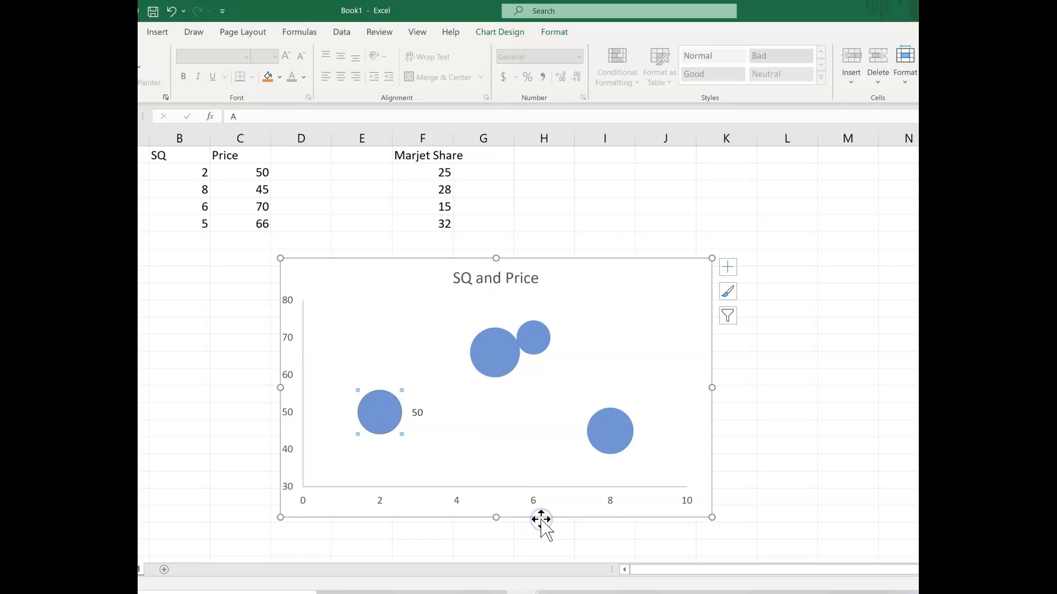
click(419, 414)
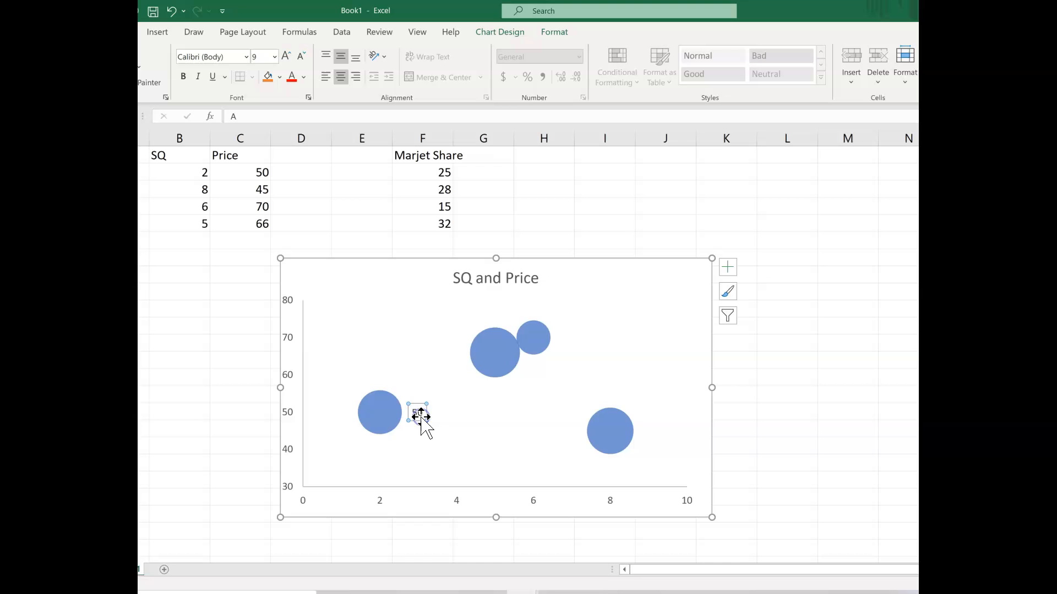
click(171, 11)
right_click(383, 414)
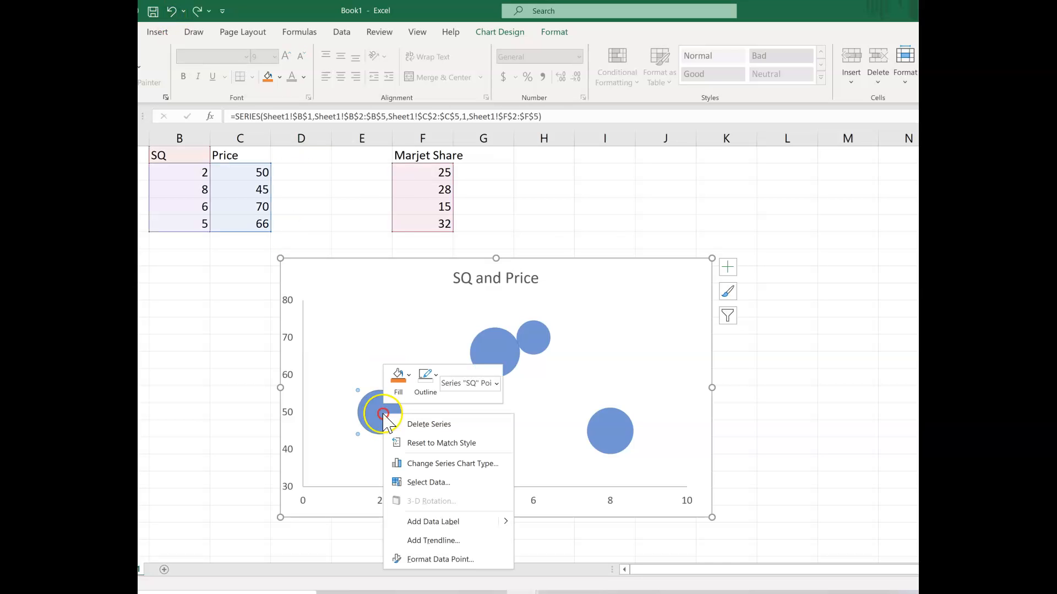
click(415, 467)
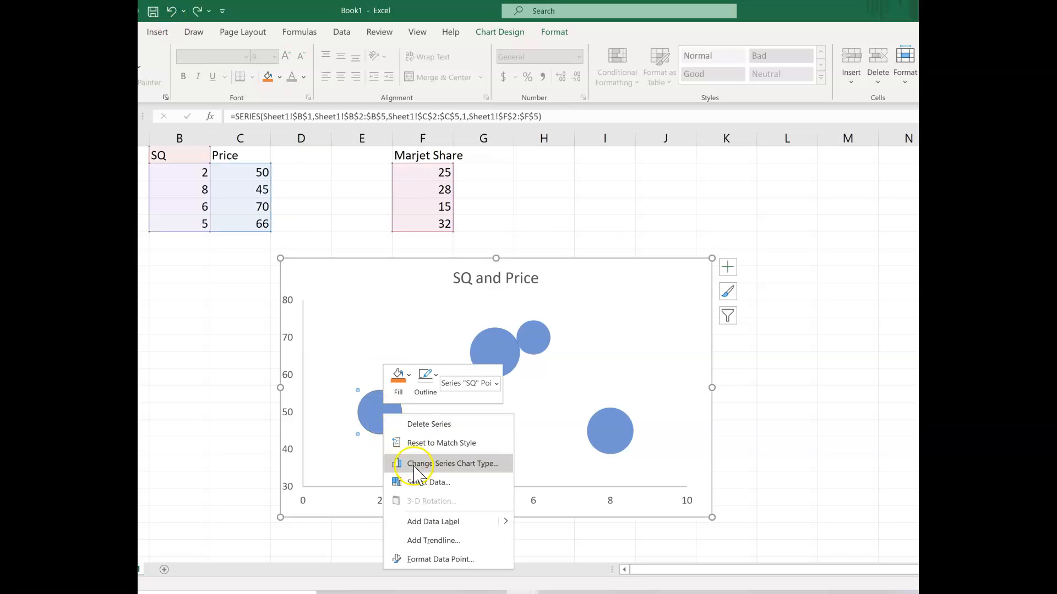
click(452, 559)
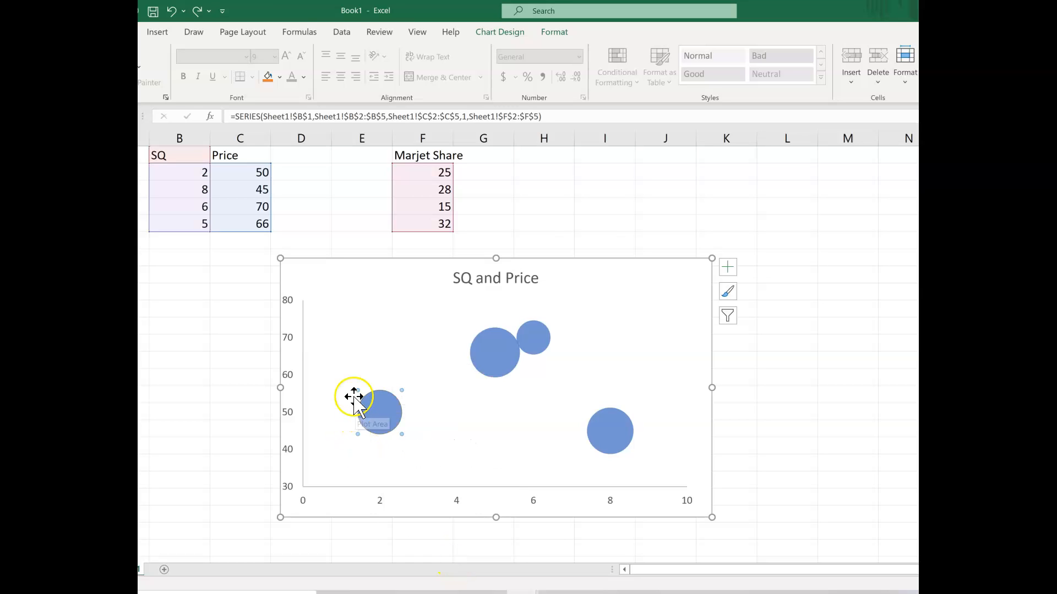
click(377, 417)
Insert a text box reading "A" in the chart above the leftmost bubble and shrink it to fit the letter
click(159, 33)
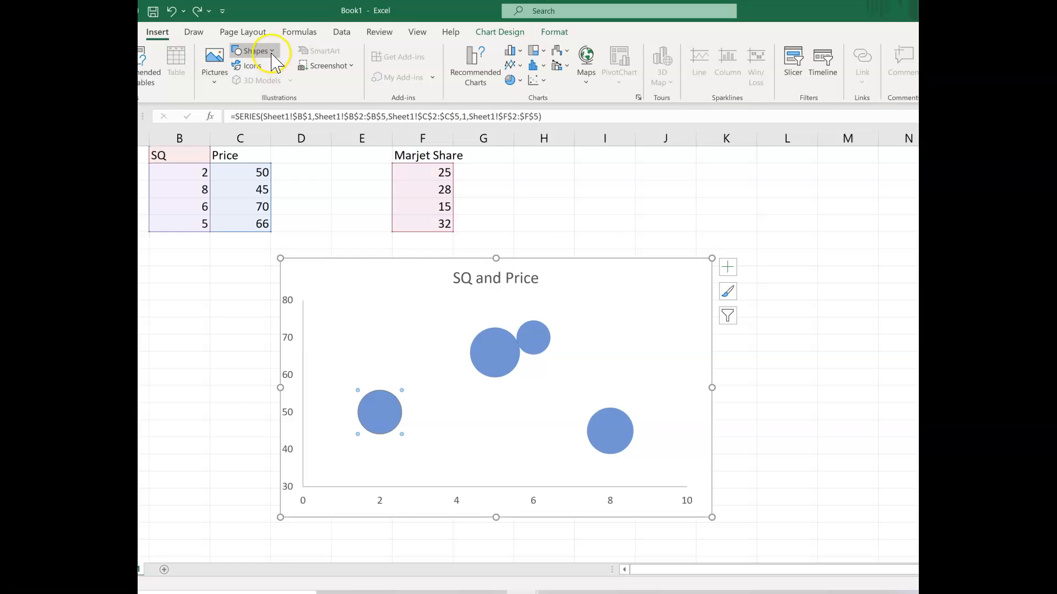
click(255, 51)
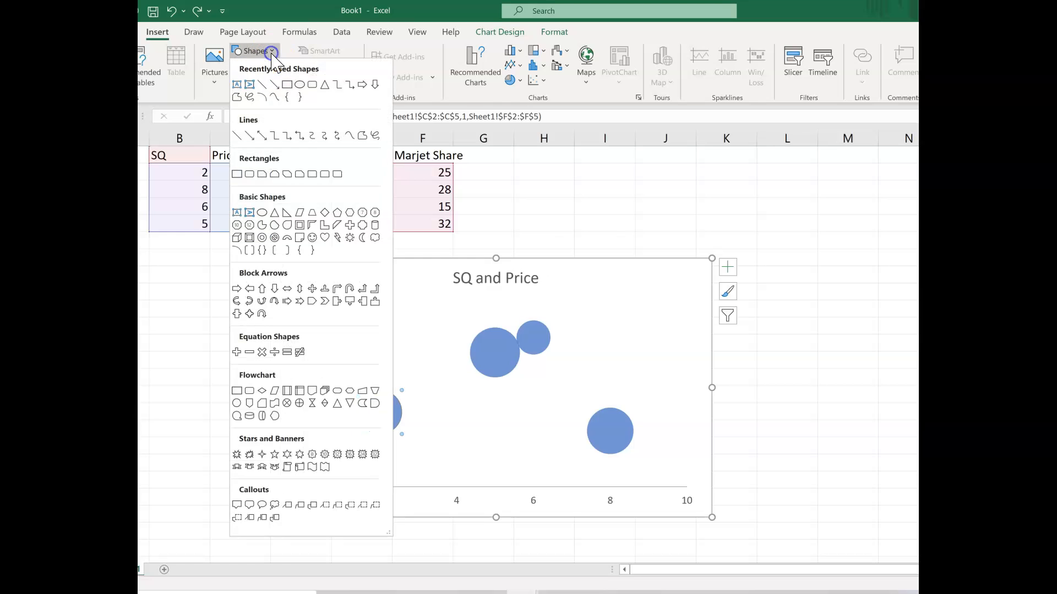
click(237, 86)
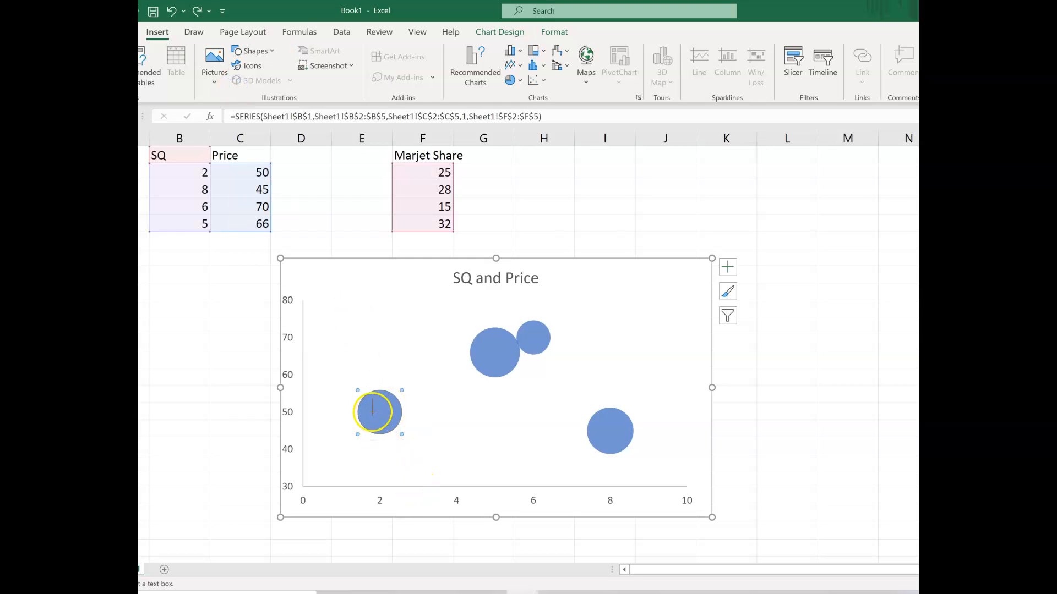
click(360, 344)
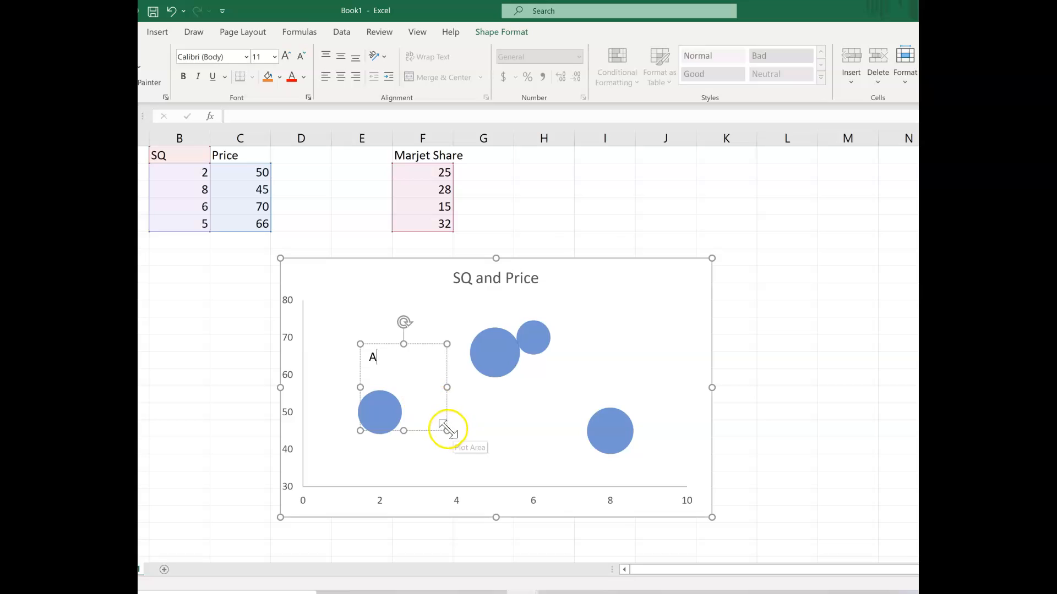
drag(445, 429, 380, 370)
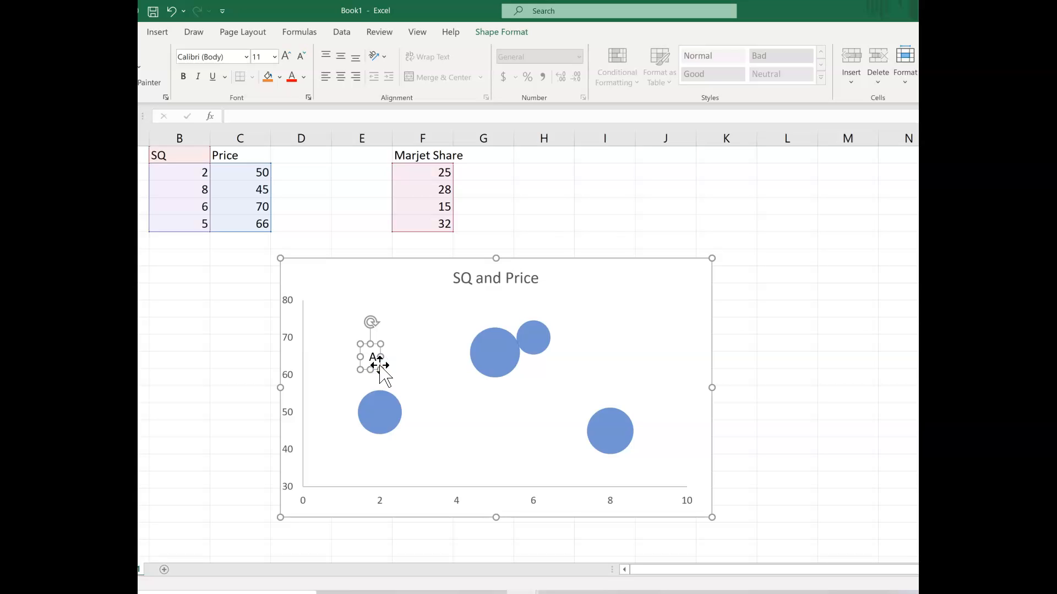
Move the "A" text box onto the centre of the leftmost bubble
mouse_move(379, 377)
mouse_down()
mouse_move(387, 416)
mouse_move(379, 385)
mouse_up()
click(171, 11)
click(374, 359)
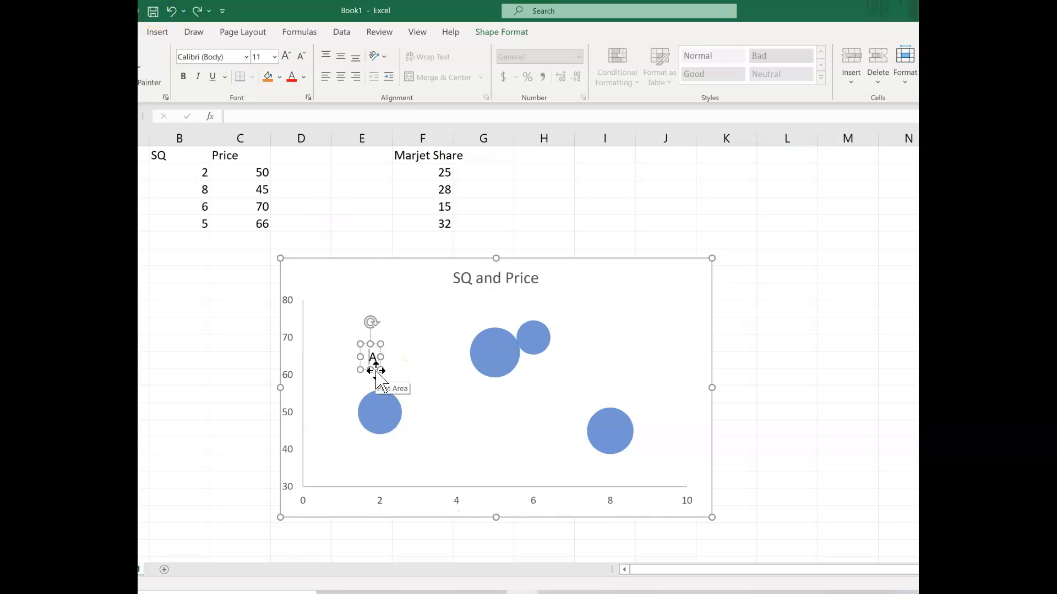
drag(376, 370, 383, 424)
Set the font colour of the "A" label to white
click(292, 77)
click(303, 78)
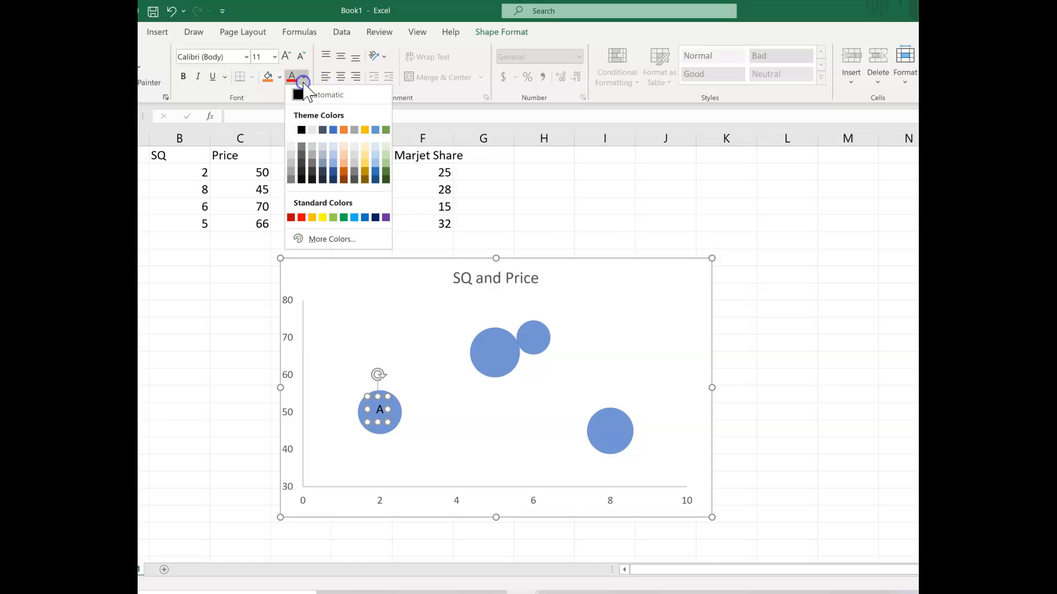
click(290, 129)
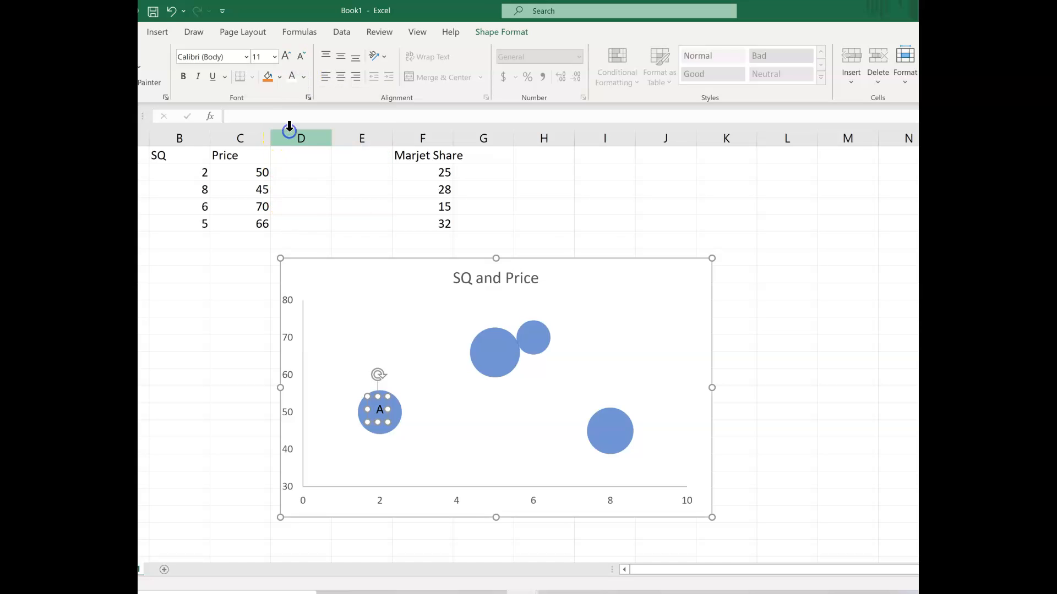
click(481, 443)
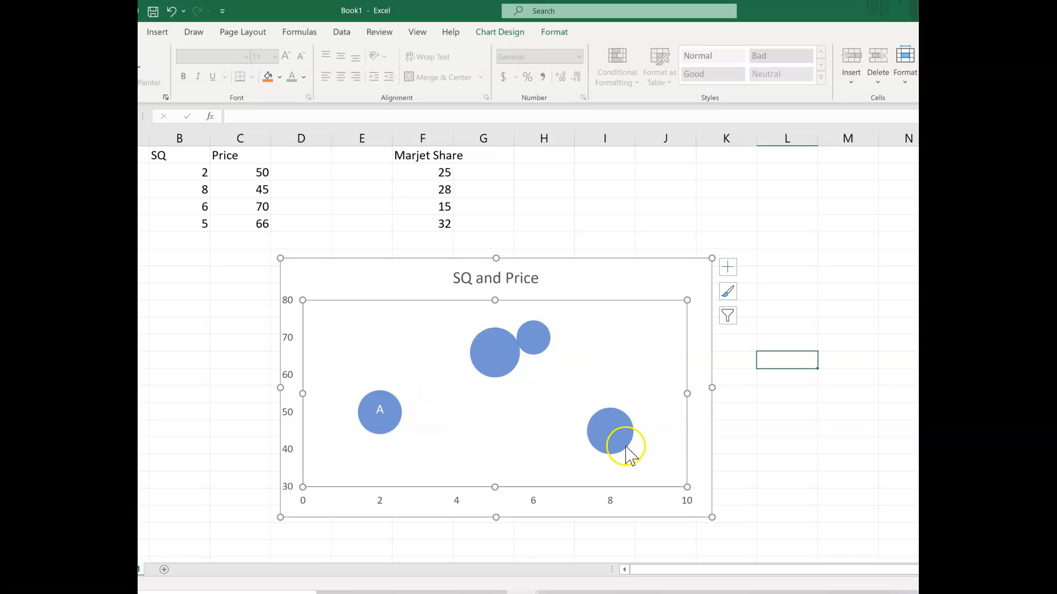
Fill only the bubble labelled "A" with orange and deselect the chart
click(389, 427)
click(388, 428)
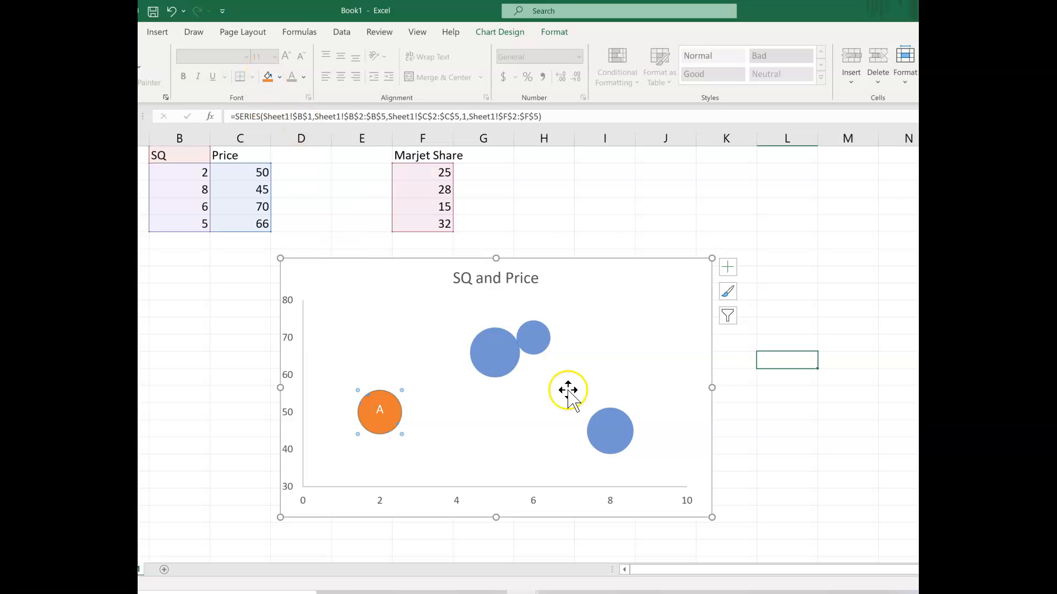
click(682, 362)
click(835, 476)
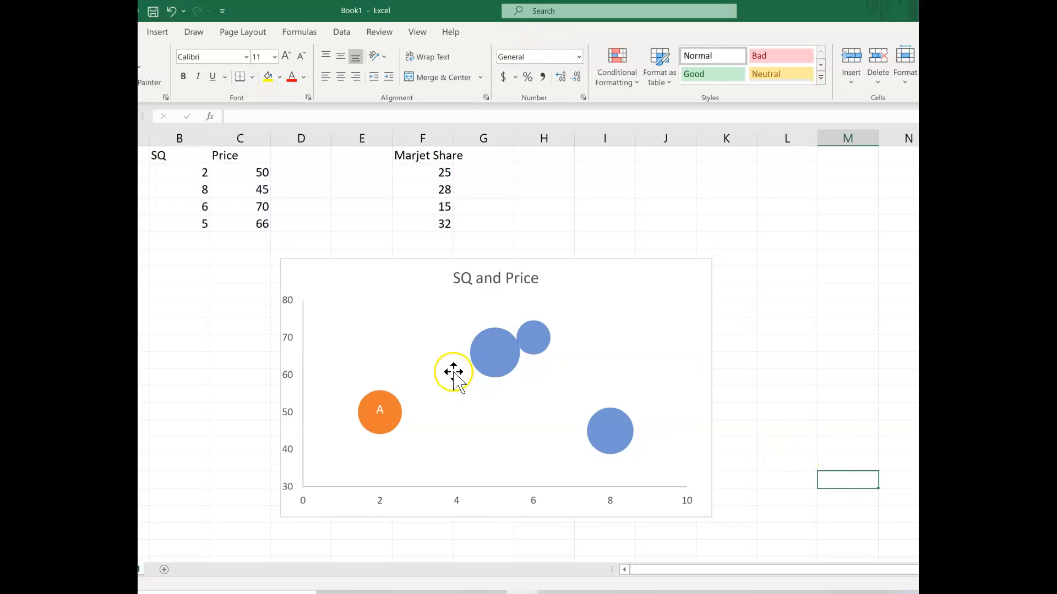
mouse_move(601, 434)
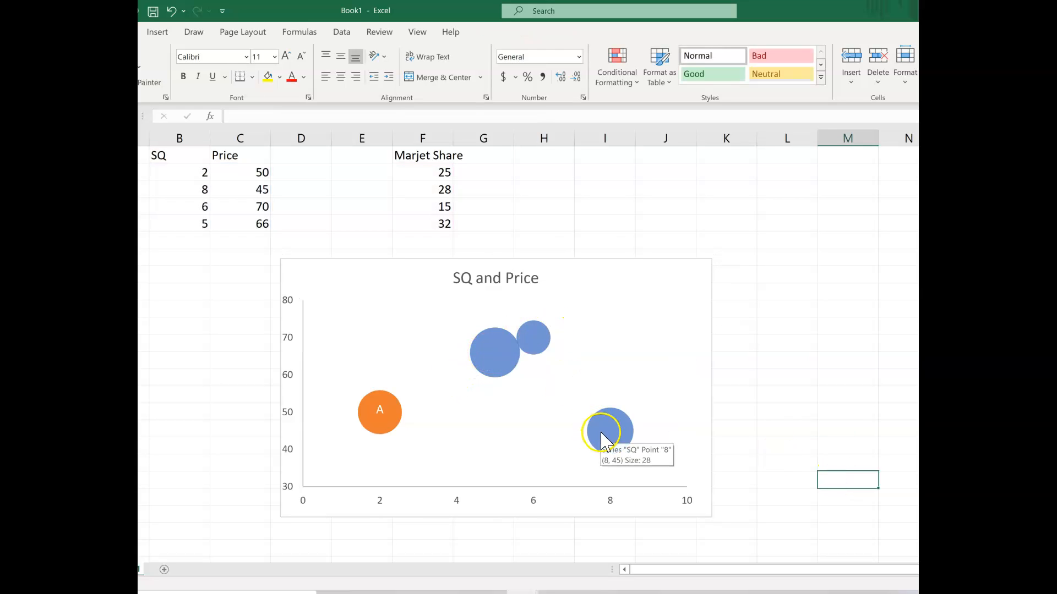